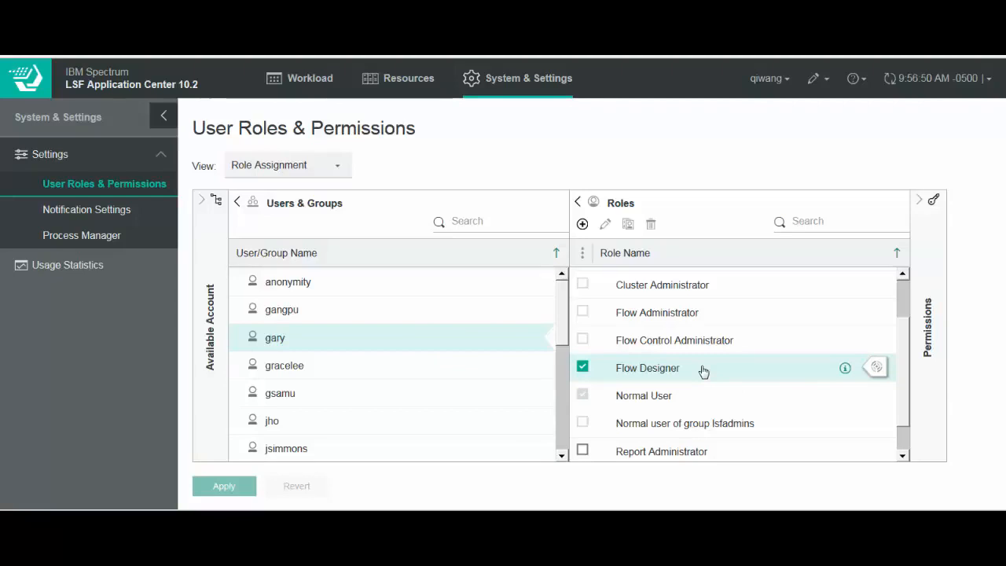
- Log out of the administrator account and log in with the flow designer's user name and account password
left_click(785, 80)
left_click(734, 113)
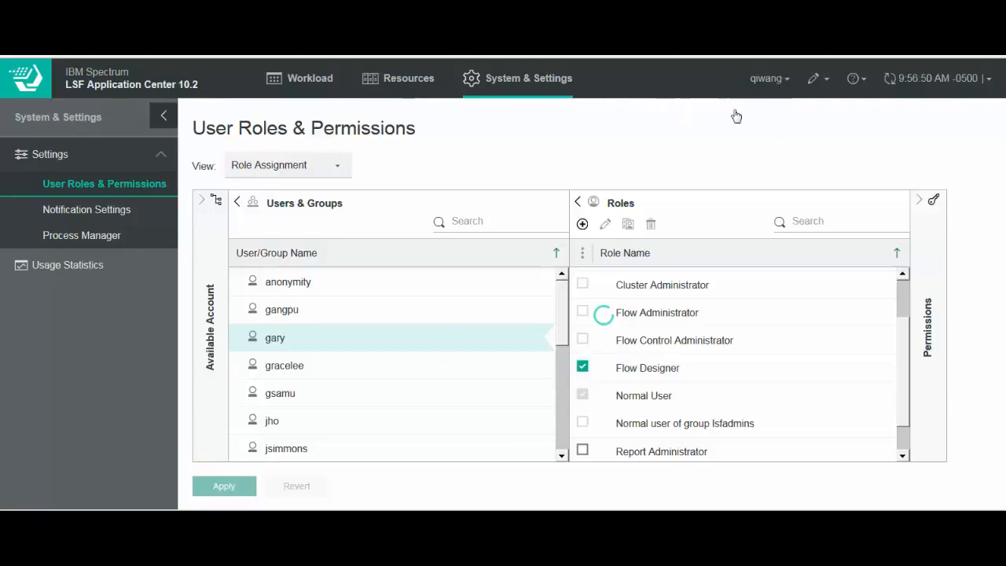
left_click(545, 246)
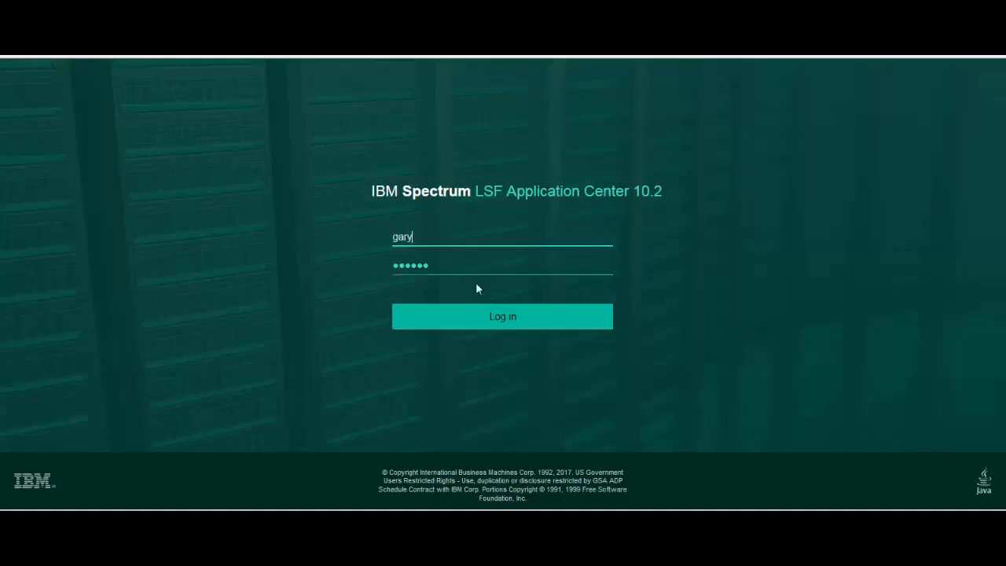
left_click(462, 325)
- Create a draft flow definition named Alignment by designing a new definition
left_click(161, 335)
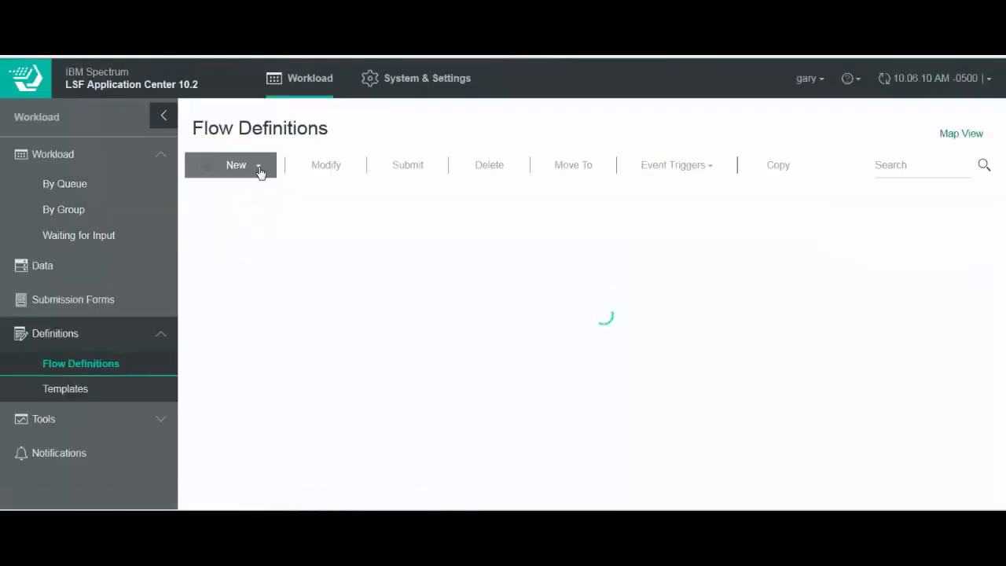
left_click(259, 167)
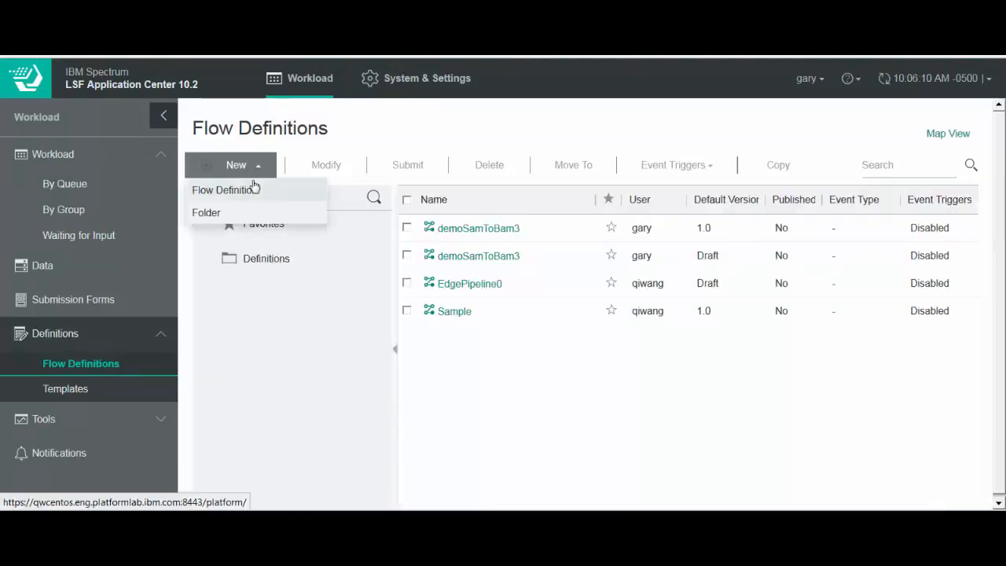
left_click(254, 197)
left_click(409, 267)
type("Alignment")
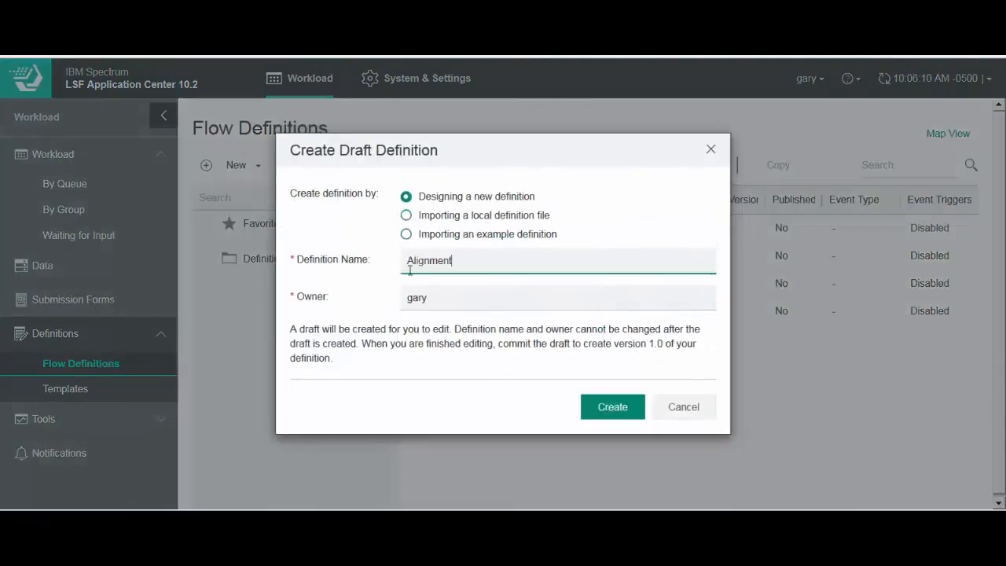
left_click(603, 415)
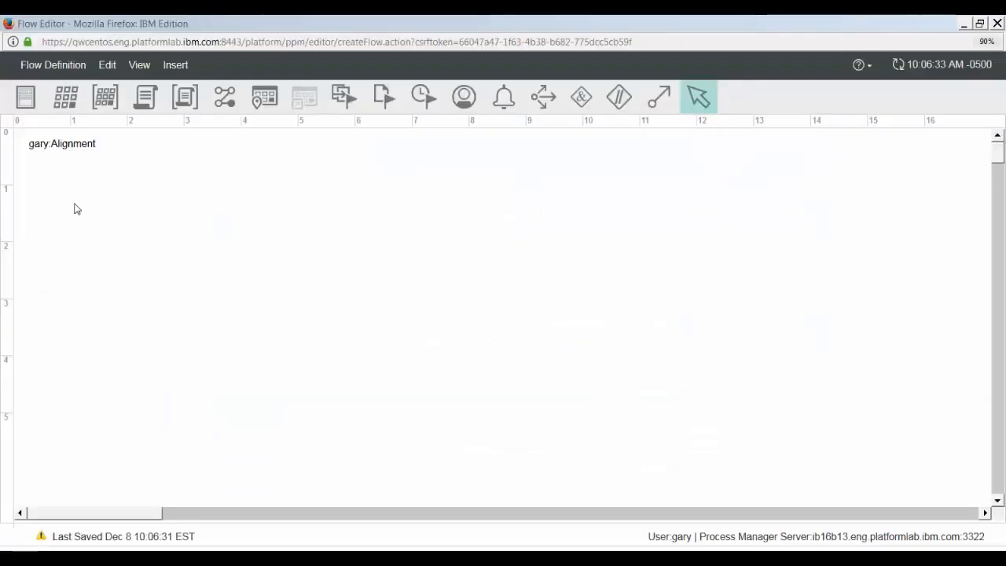
- Add a job named CreatingSam to the flow canvas and paste in the ppmsetvar and bwa mem command that writes #{OUTPUT_DIR}/sample.sam
left_click(63, 107)
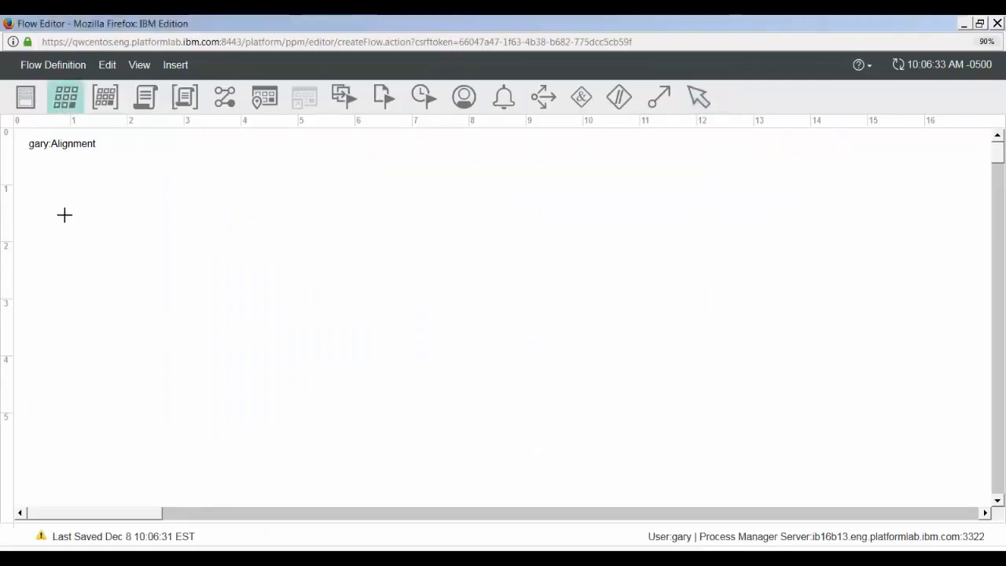
left_click(78, 228)
right_click(83, 236)
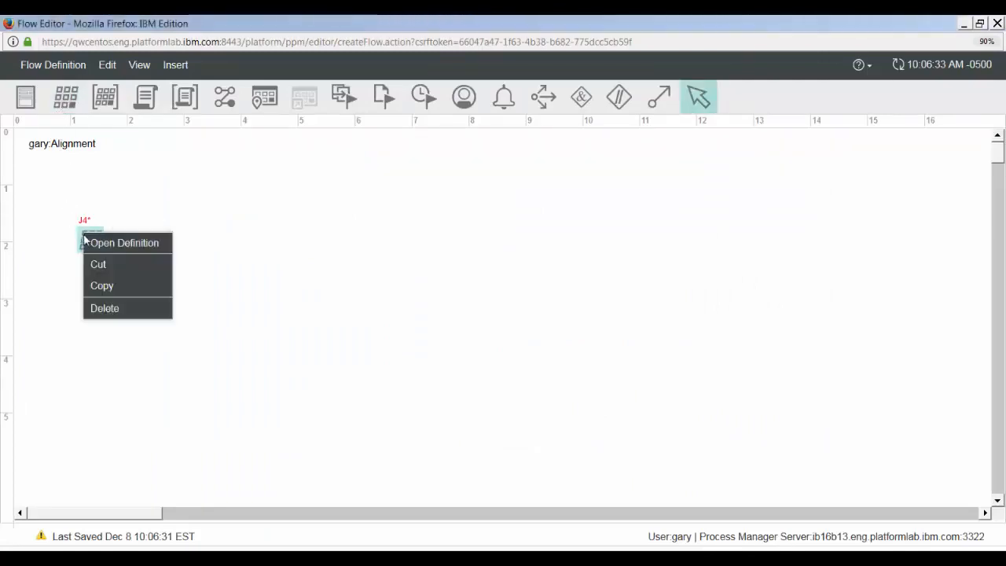
left_click(90, 243)
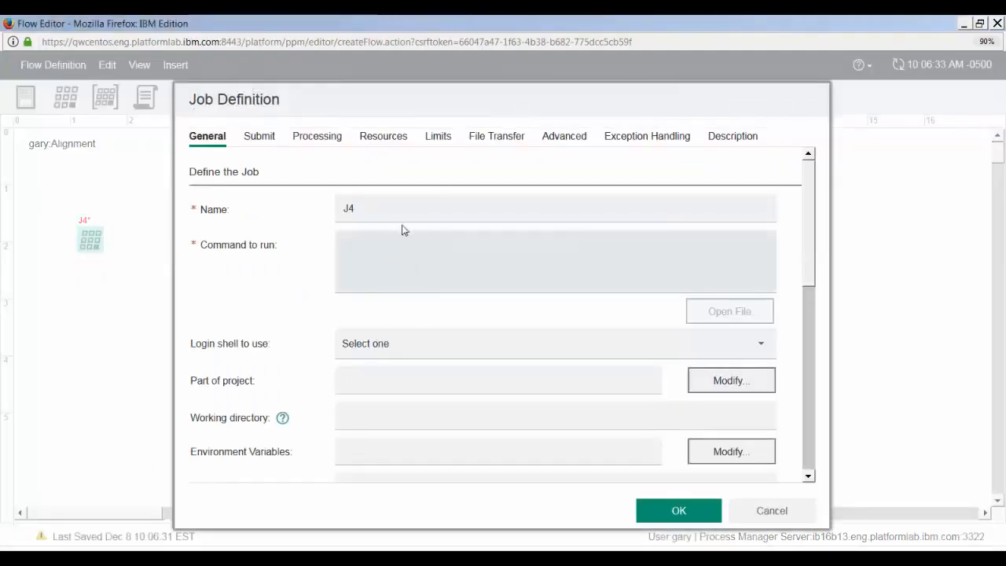
left_click_drag(395, 207, 309, 212)
type("C")
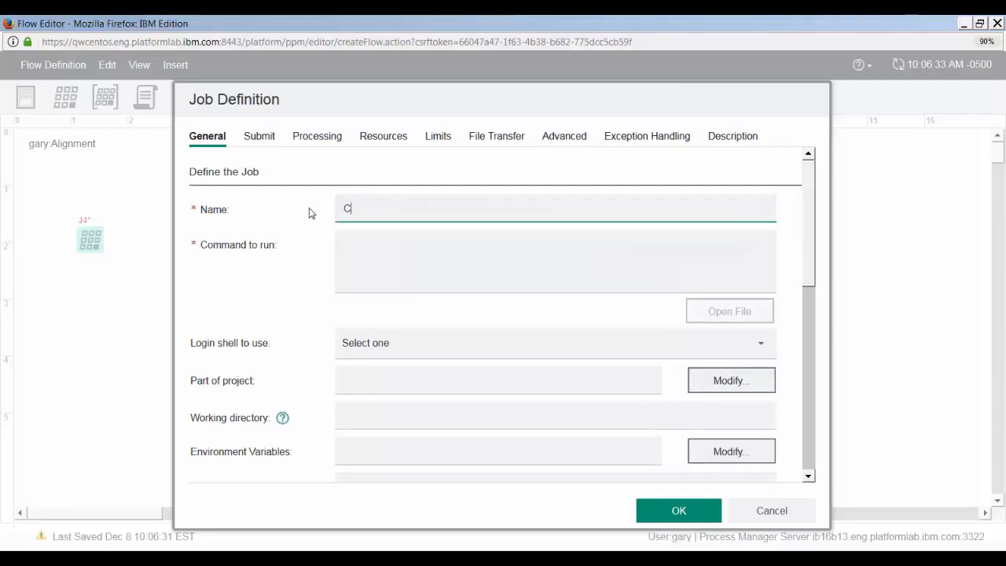
type("reatingSam")
left_click(377, 249)
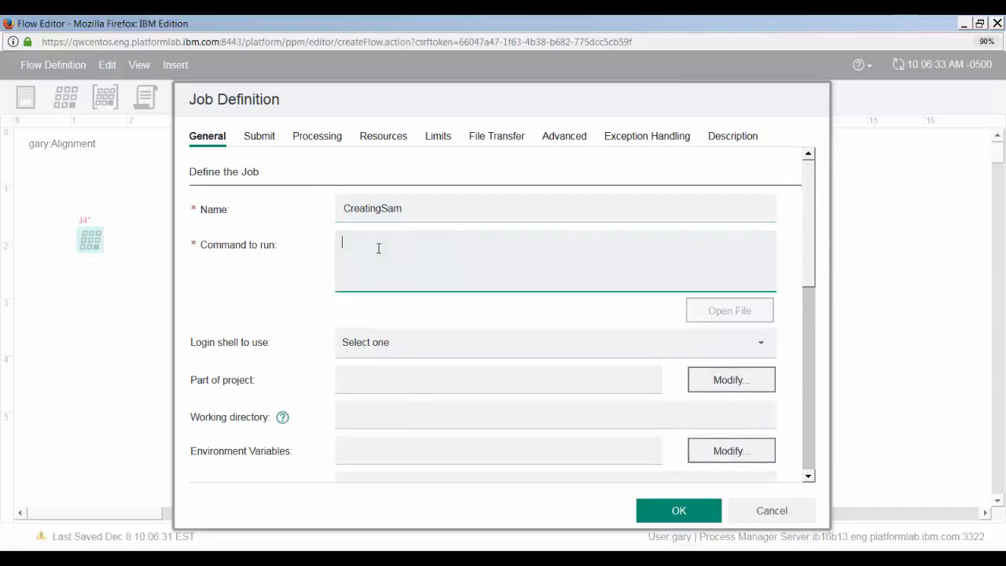
type("ppmsetvar -f REFERENCE=NC_012967.fasta; #{BWA_BIN}/bwa mem -t #{THREADS} -M -R \"@RG\\tID:sample_lane\\tSM:sample\\tPL:illumina\\tLB:sample\\tPU:lane\" ReferenceIndex_demo1/NC_012967.fasta example/#{SAMPLENAME}_1.fastq example/#{SAMPLENAME}_2.fastq > #{OUTPUT_DIR}/sample.sam")
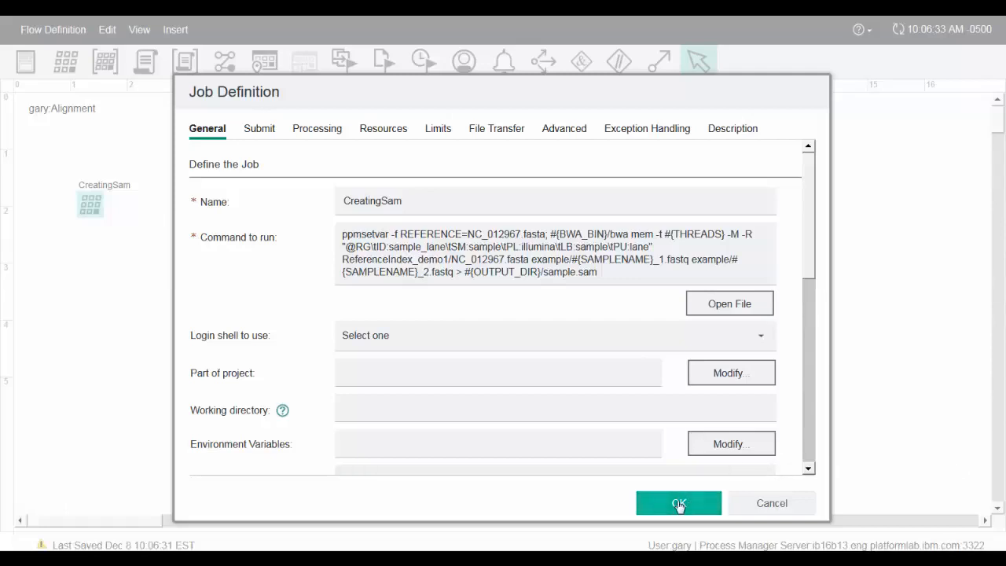
- Add a flow input variable BWA_BIN in the flow attributes, with the path to the bwa-0.7.10 directory as its value
right_click(142, 274)
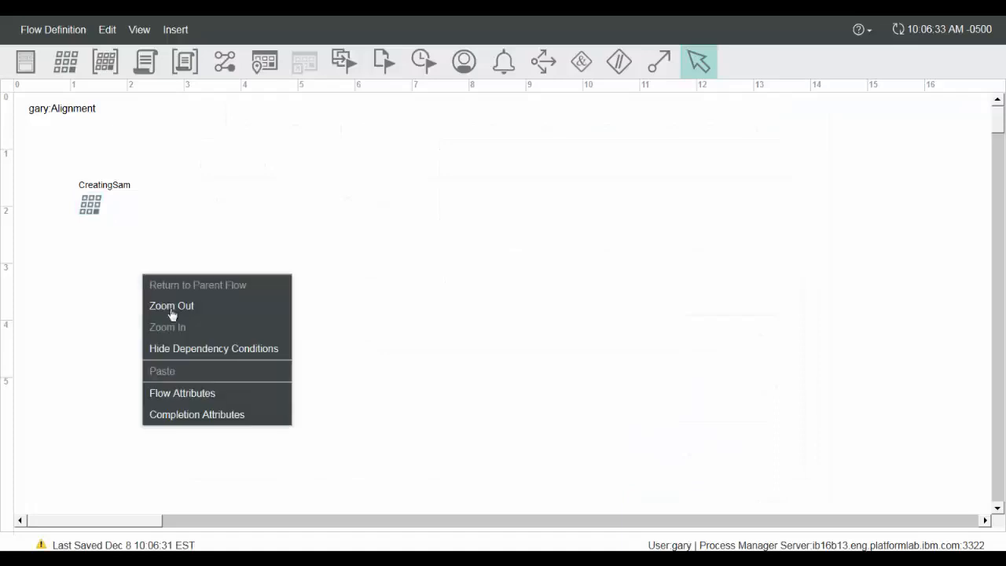
left_click(165, 395)
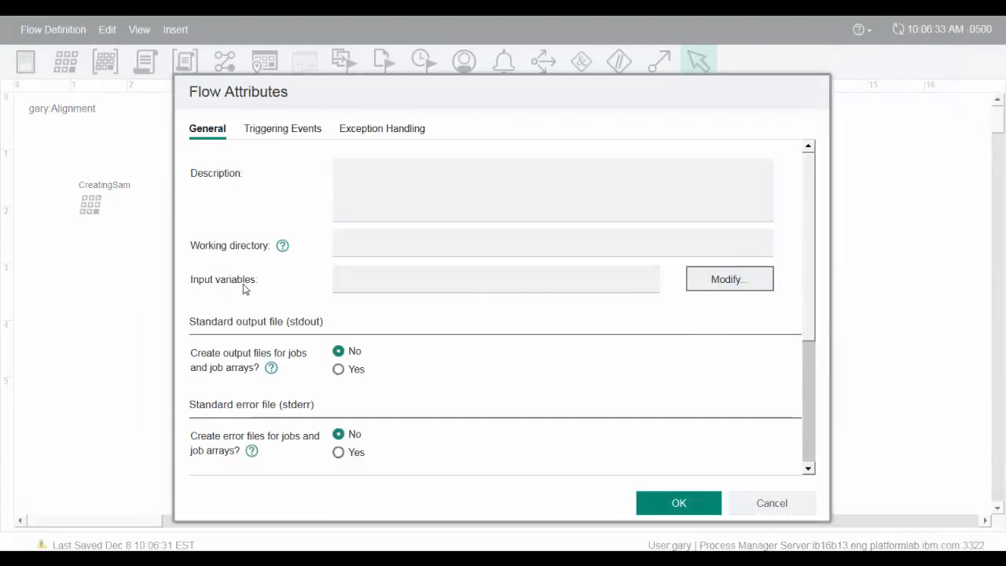
left_click(756, 282)
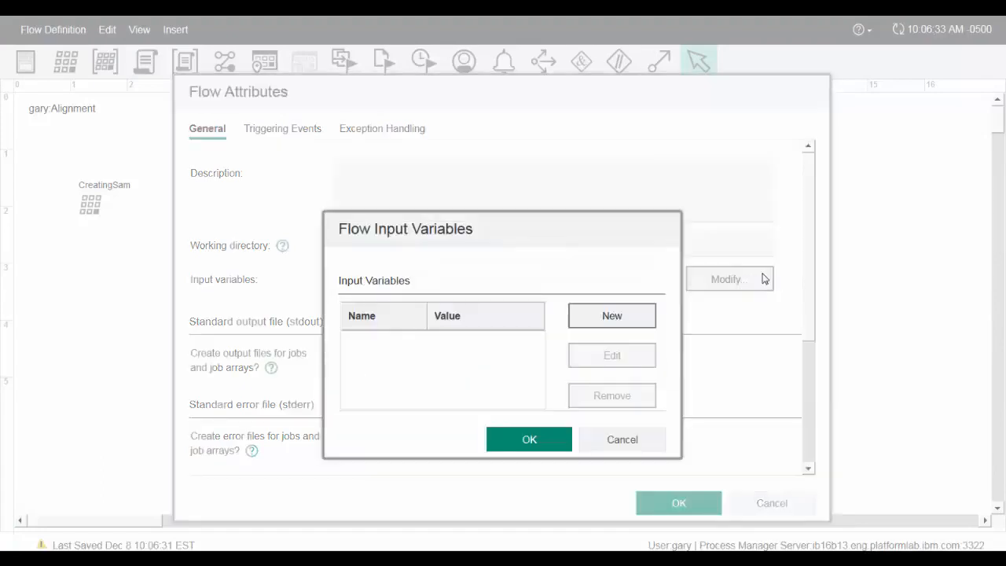
left_click(596, 324)
left_click(508, 281)
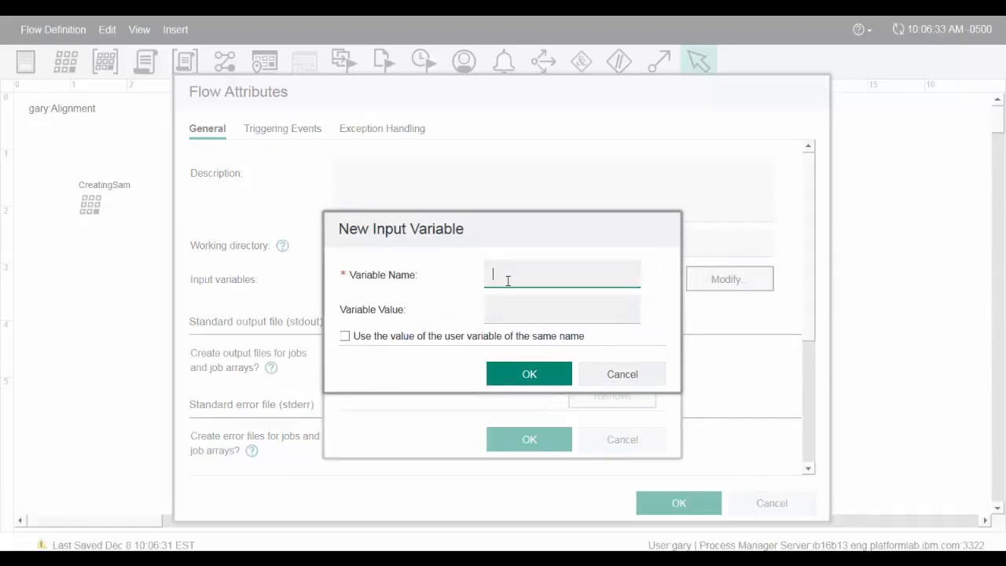
type("BWA_BIN")
left_click(505, 311)
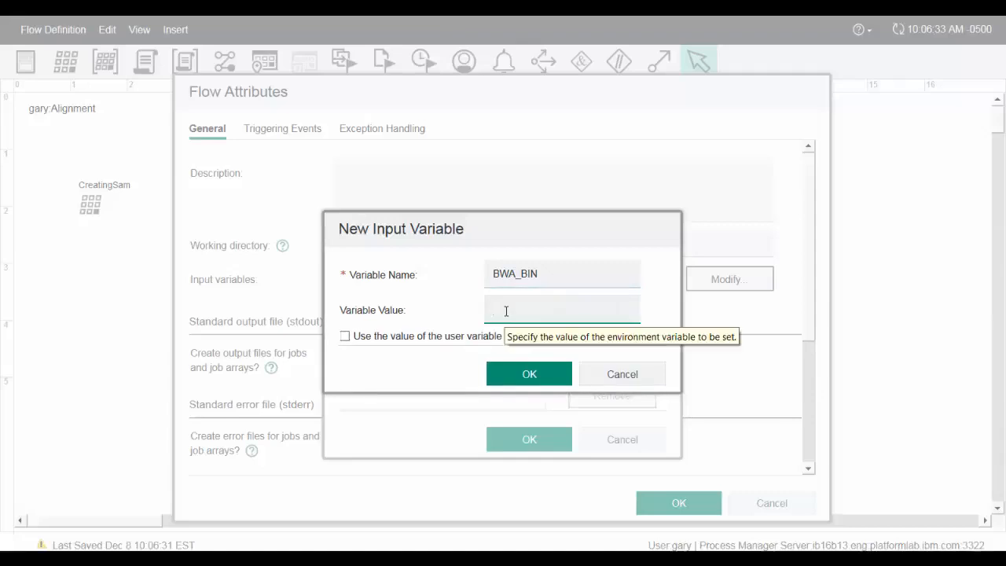
key("ctrl+v")
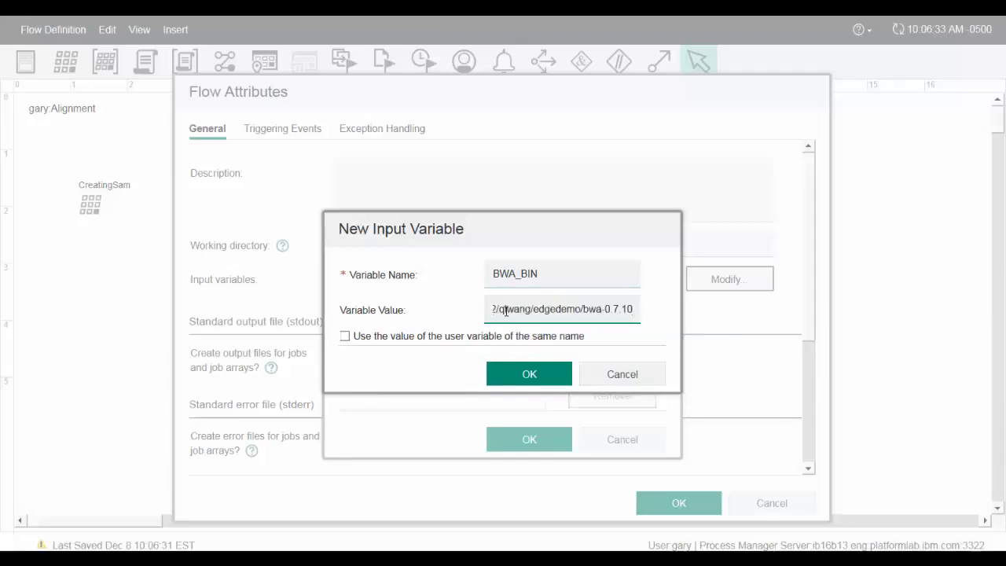
left_click(549, 380)
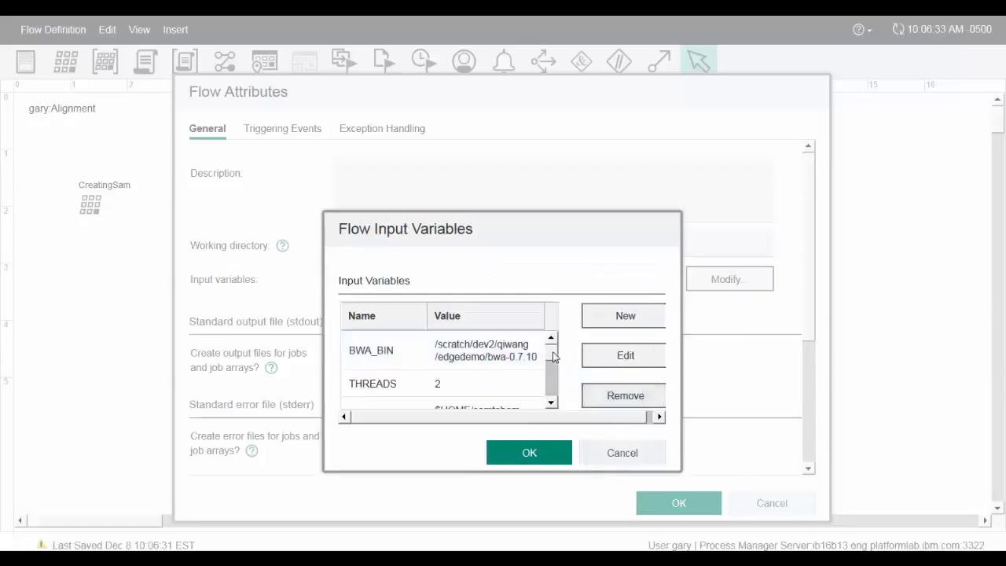
- Review the flow input variables down to PROJECT and accept the list
left_click_drag(553, 357, 554, 386)
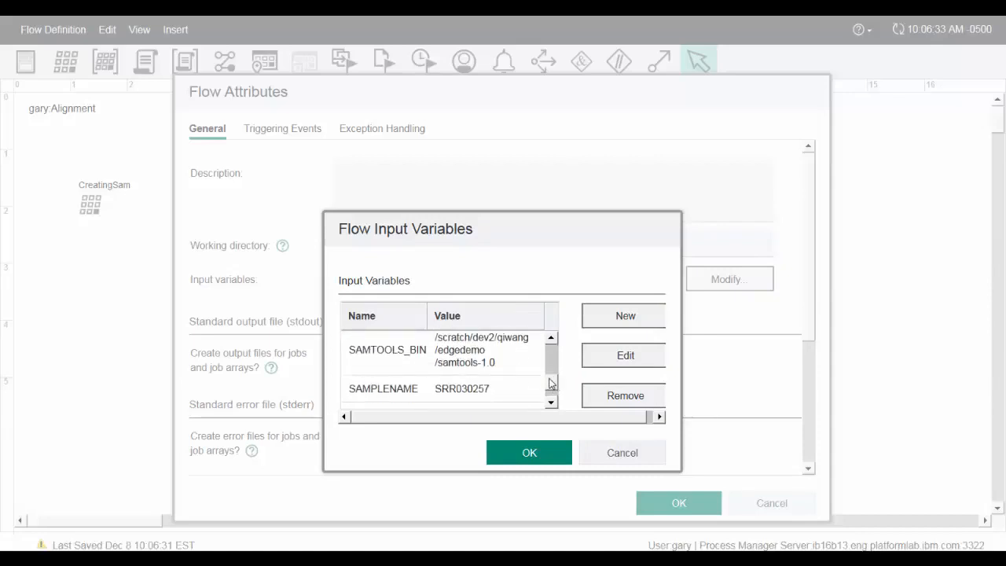
left_click_drag(551, 385, 554, 394)
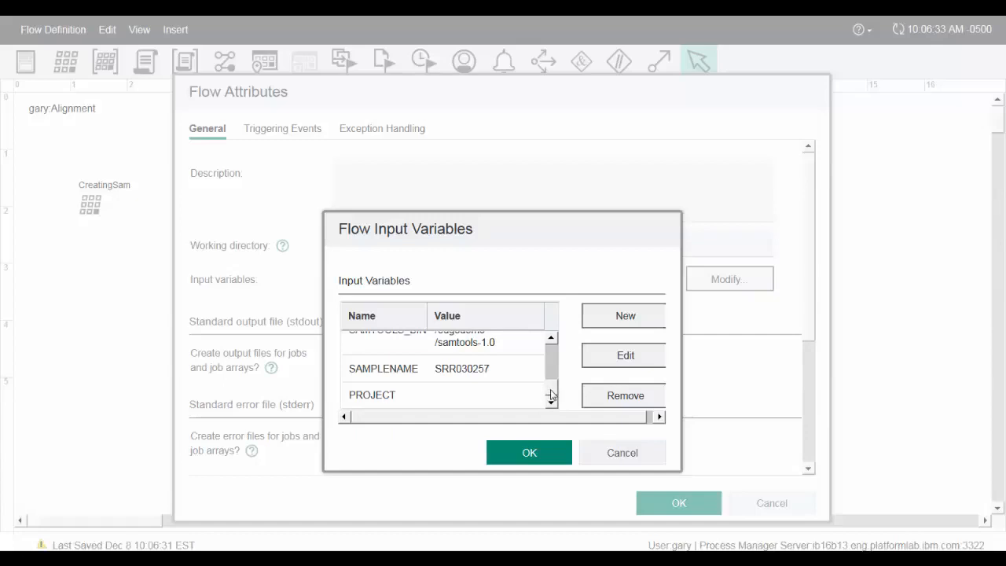
left_click(530, 461)
- Set the flow's working directory to $HOME/samtobam
left_click(373, 242)
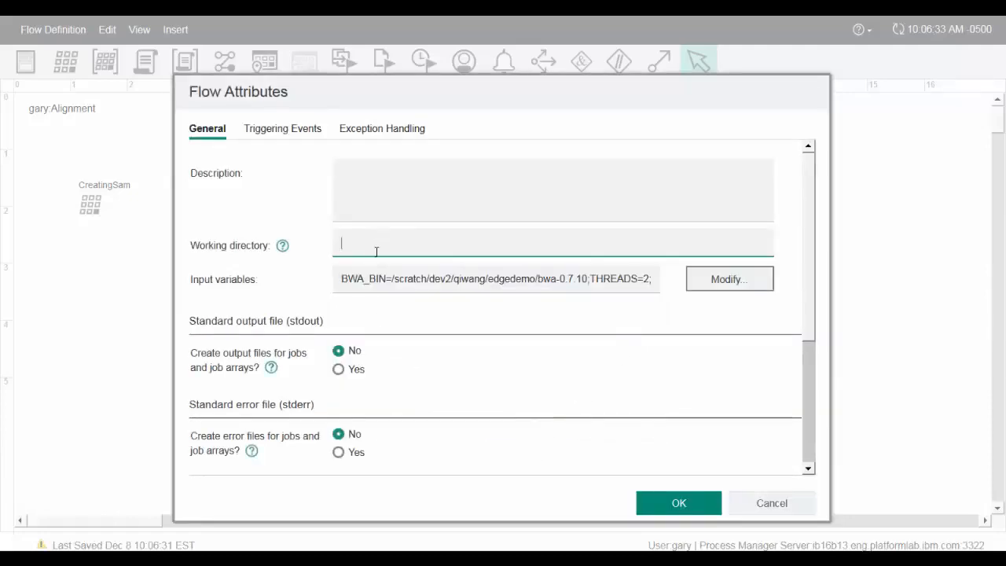
type("$HOME")
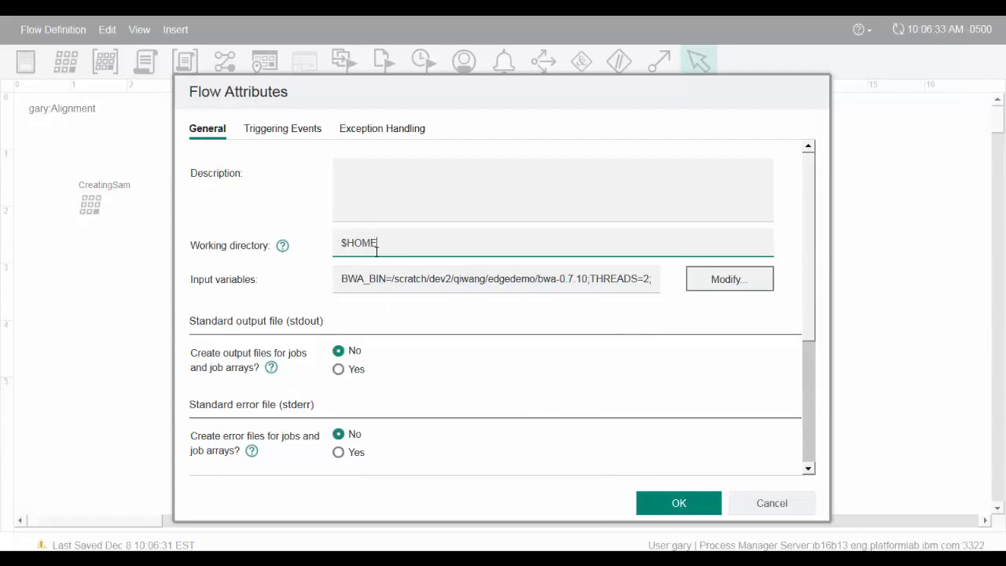
type("/samtobam")
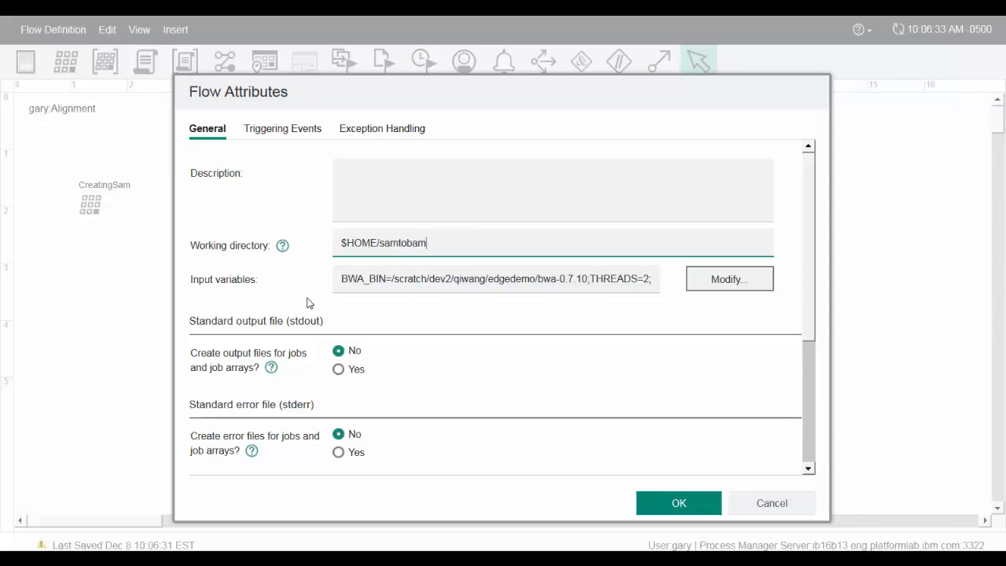
left_click(618, 422)
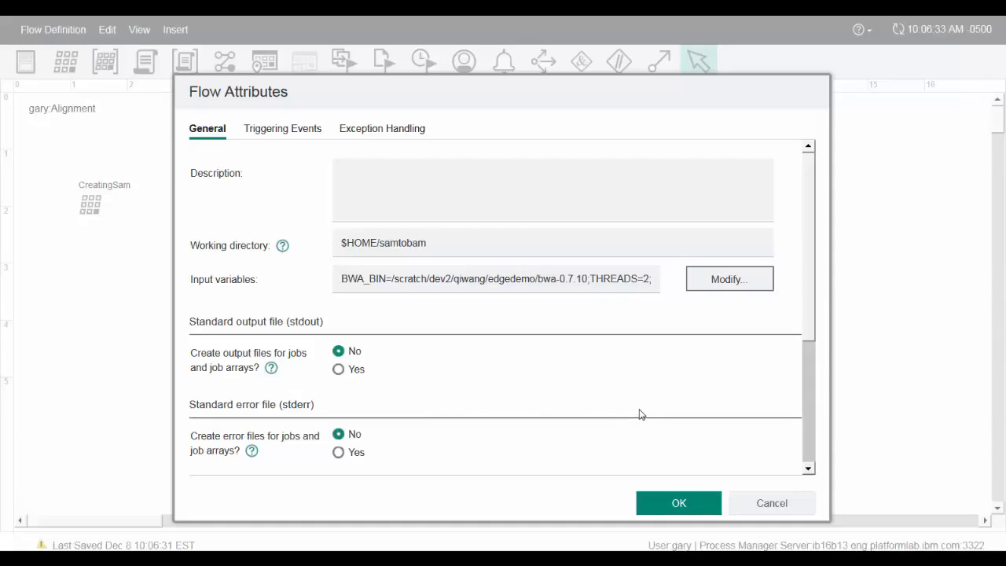
- Enable standard output and standard error files for jobs and job arrays, and accept the flow attributes
scroll(809, 311, "down", 2)
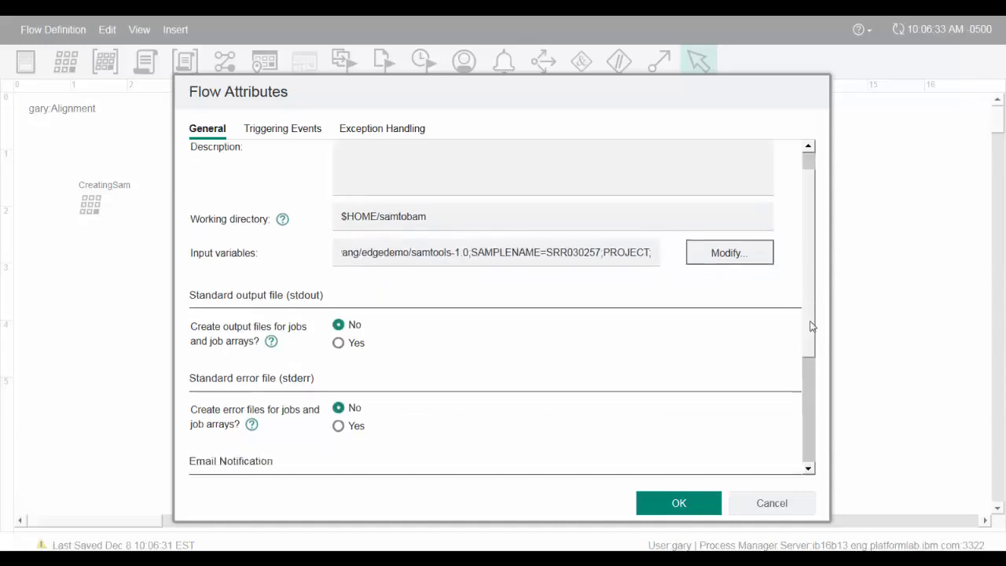
scroll(810, 311, "down", 5)
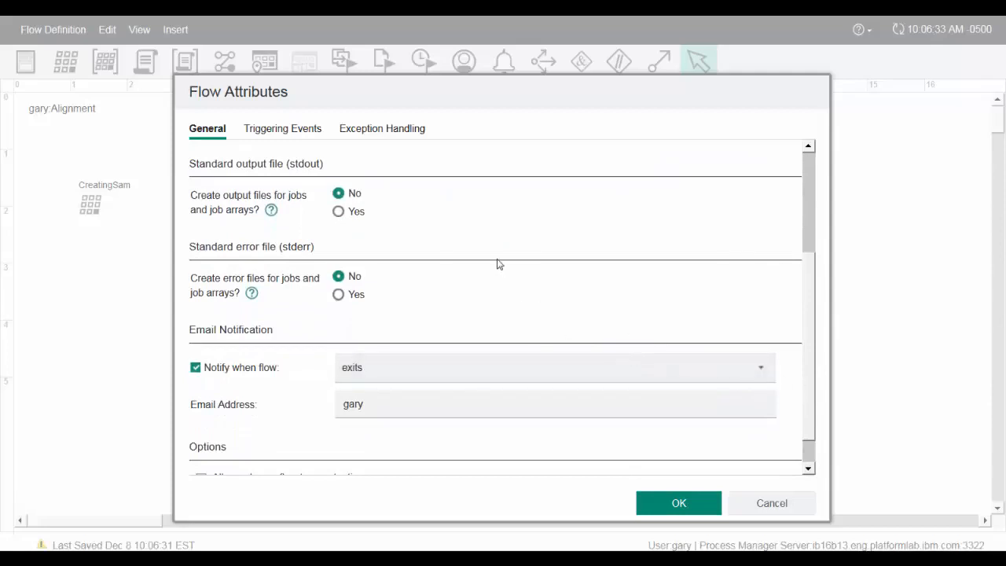
left_click(338, 211)
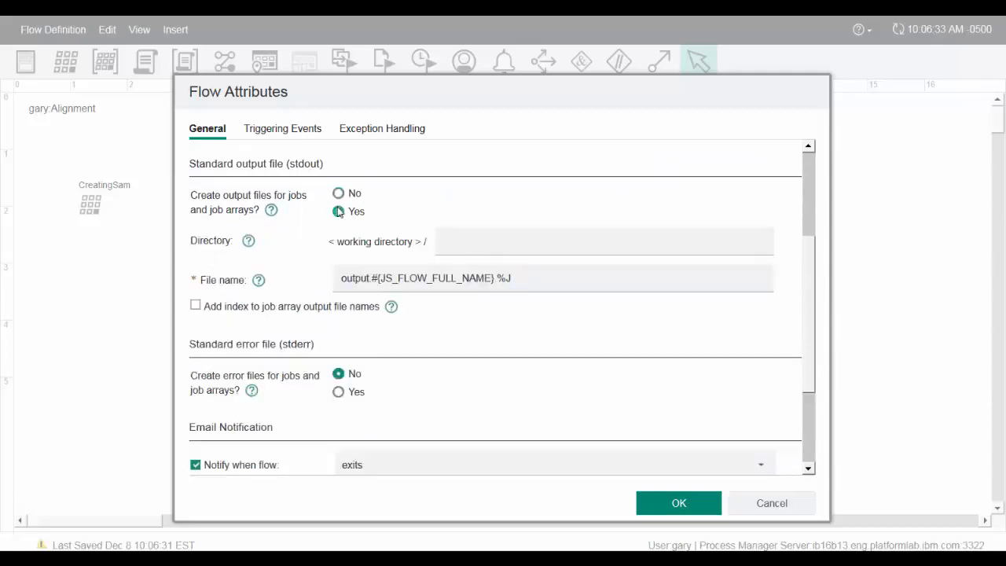
left_click(342, 392)
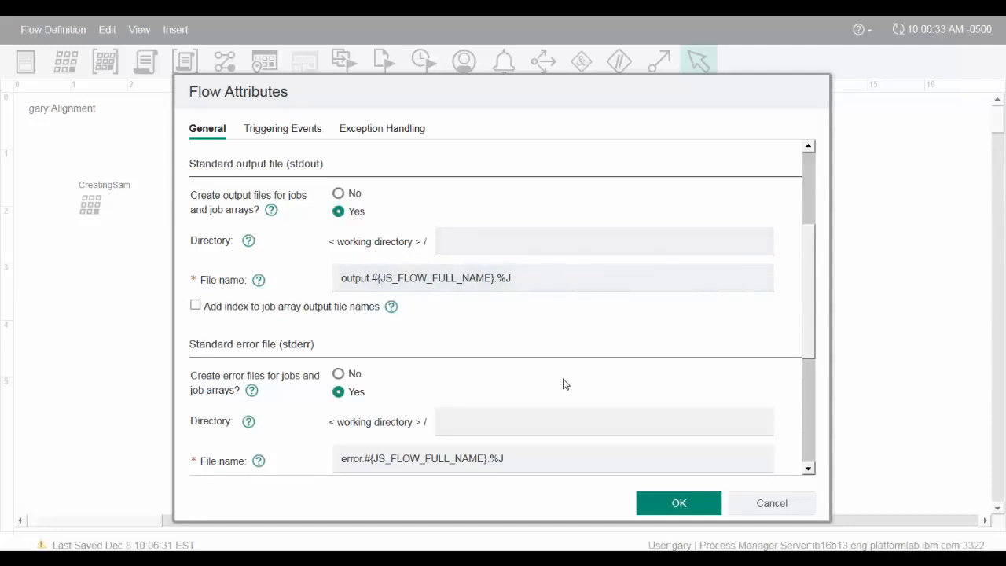
scroll(562, 384, "down", 3)
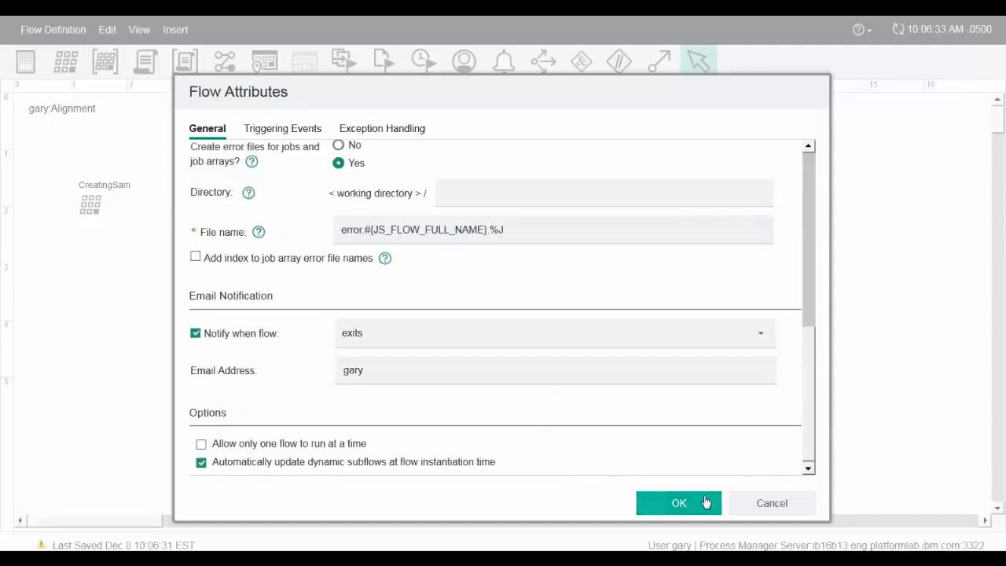
left_click(639, 510)
- Submit the Alignment draft as a test flow with the variable PROJECT=project1, and refresh the editor to check the CreatingSam job's status
mouse_move(1, 17)
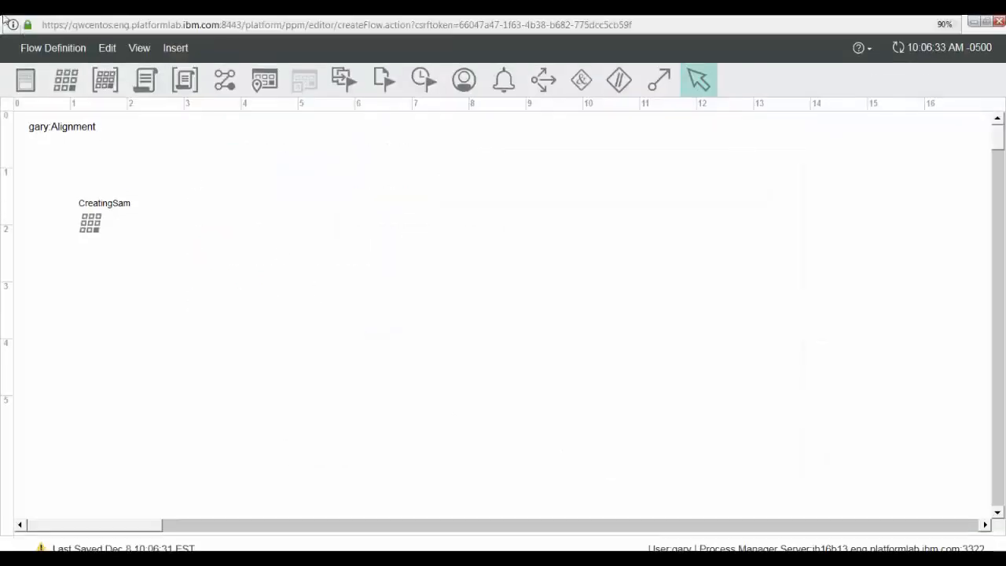
left_click(39, 48)
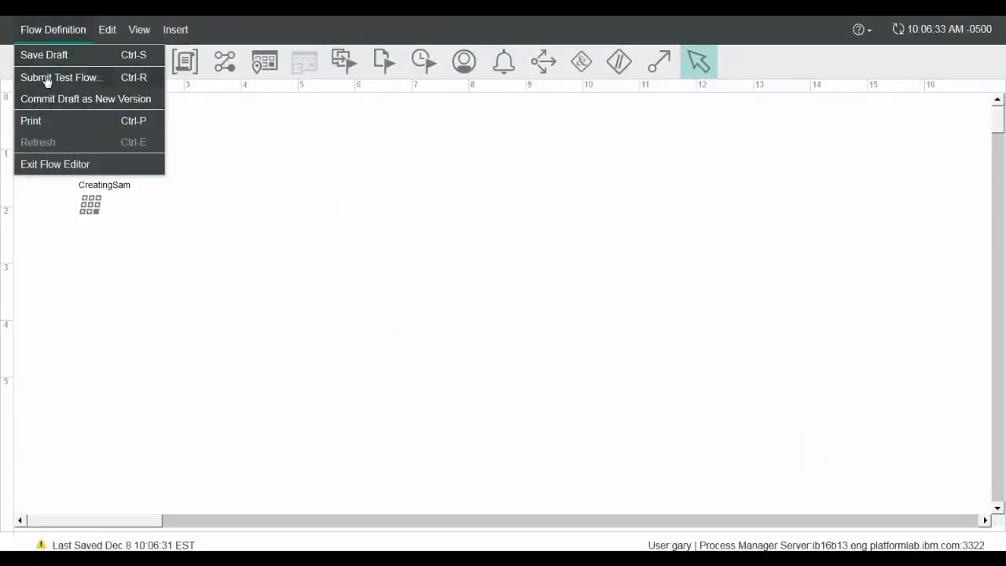
left_click(46, 77)
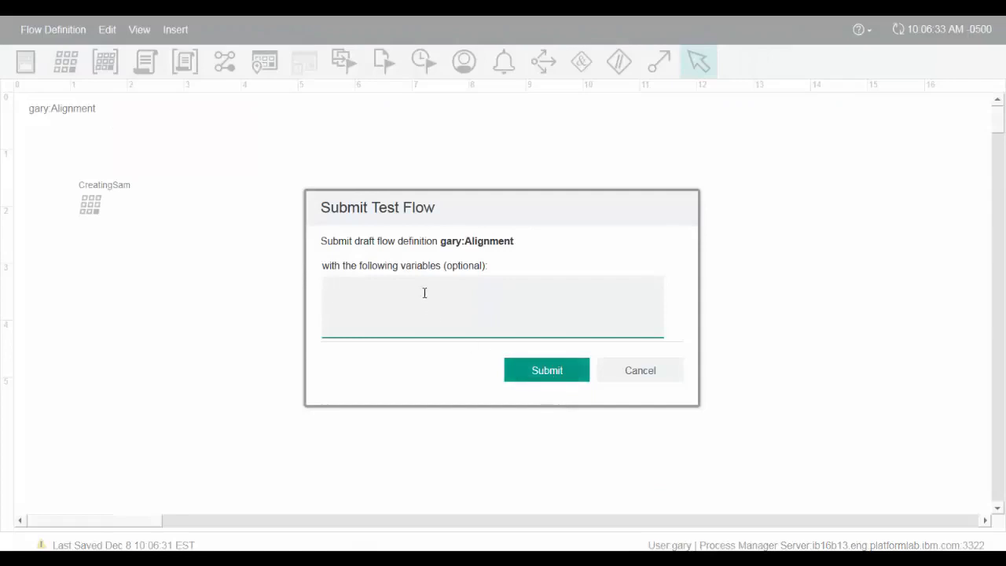
type("PROJECT=project1")
left_click(571, 365)
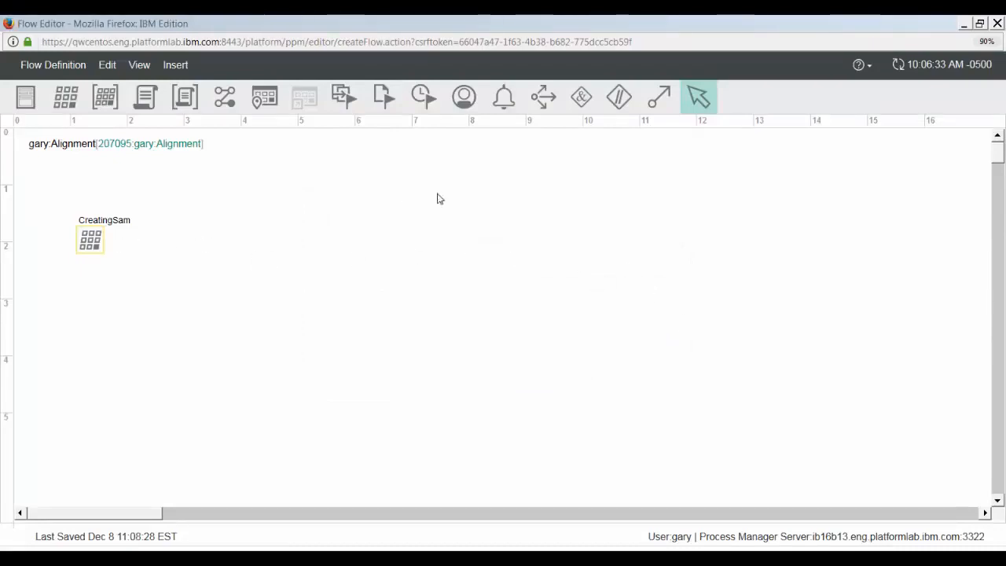
left_click(898, 65)
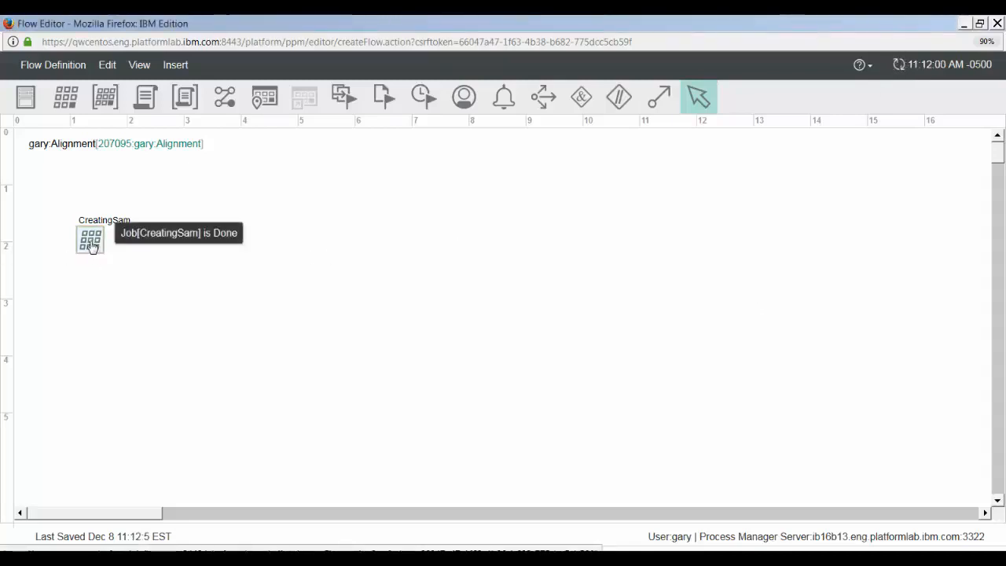
- Open the CreatingSam job's data files and read through the tail of its error file from run 217142
left_click(92, 246)
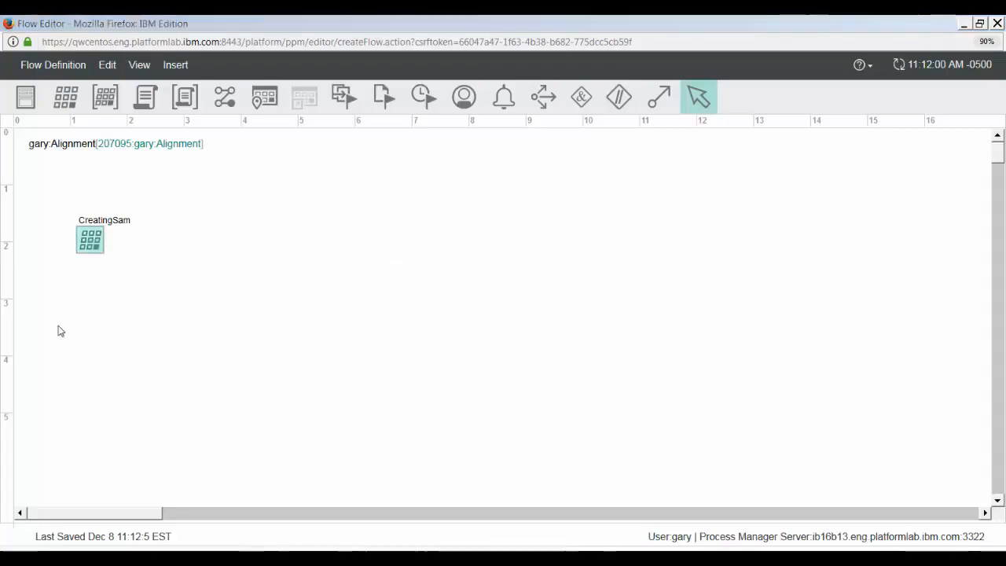
right_click(92, 238)
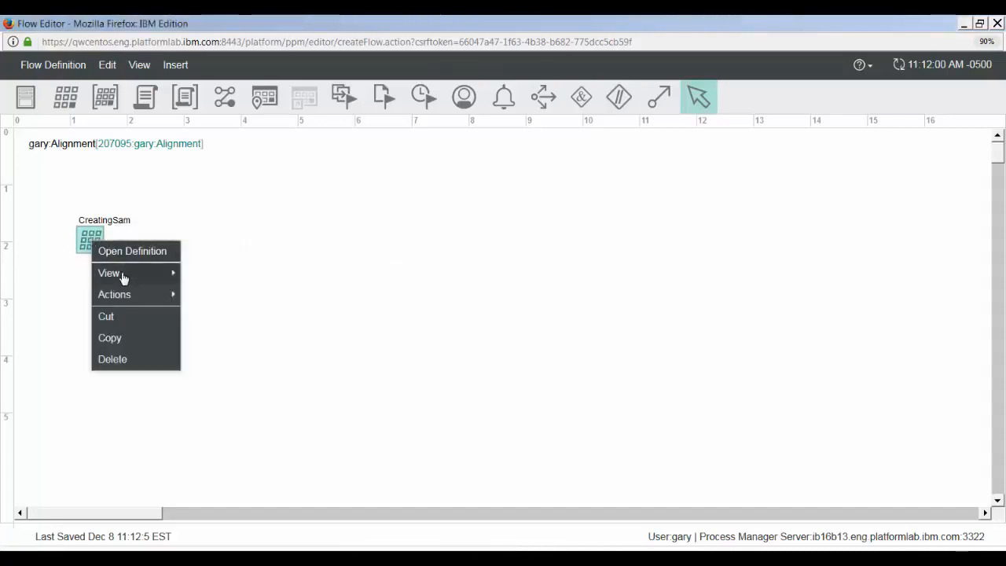
mouse_move(123, 277)
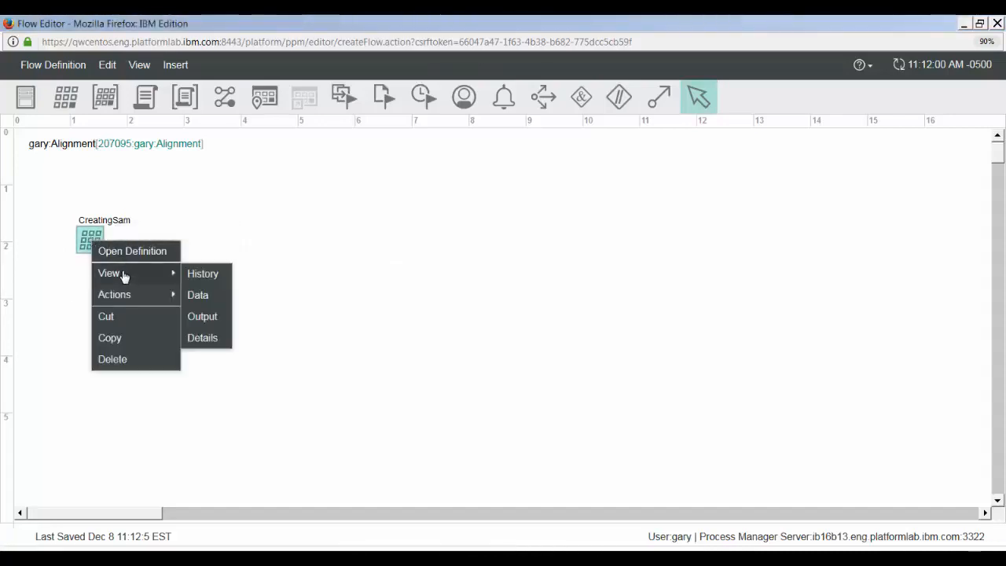
left_click(196, 294)
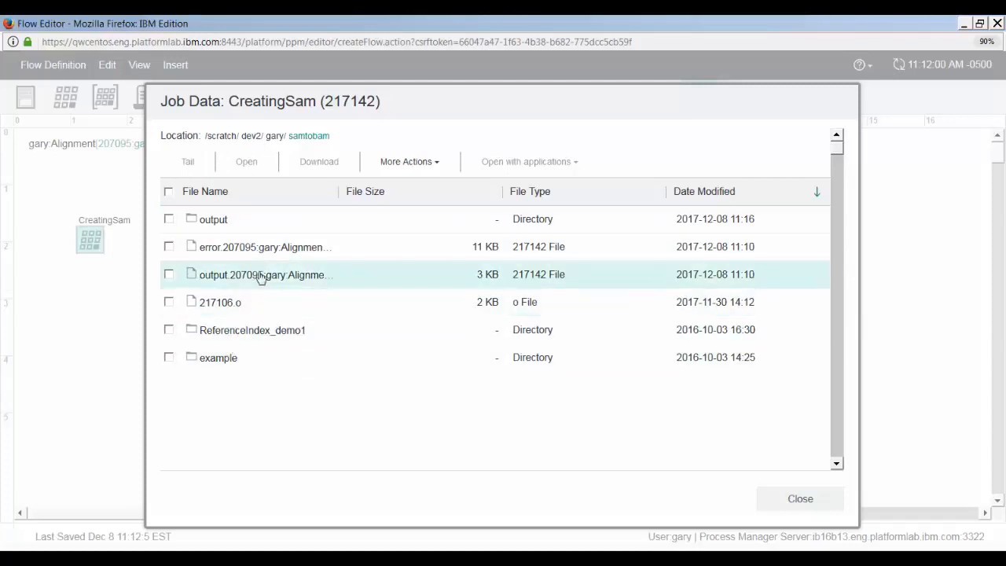
left_click(168, 248)
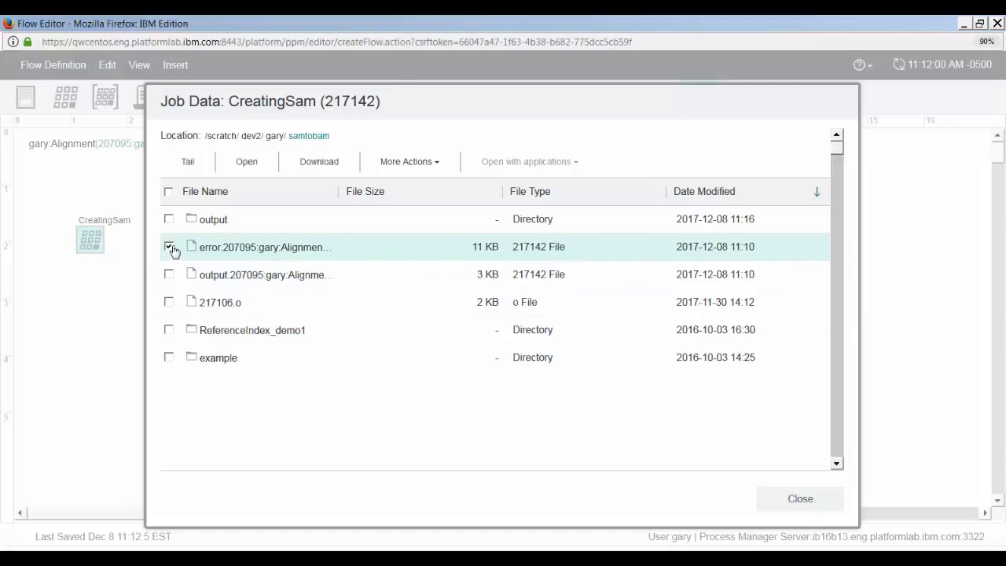
left_click(190, 162)
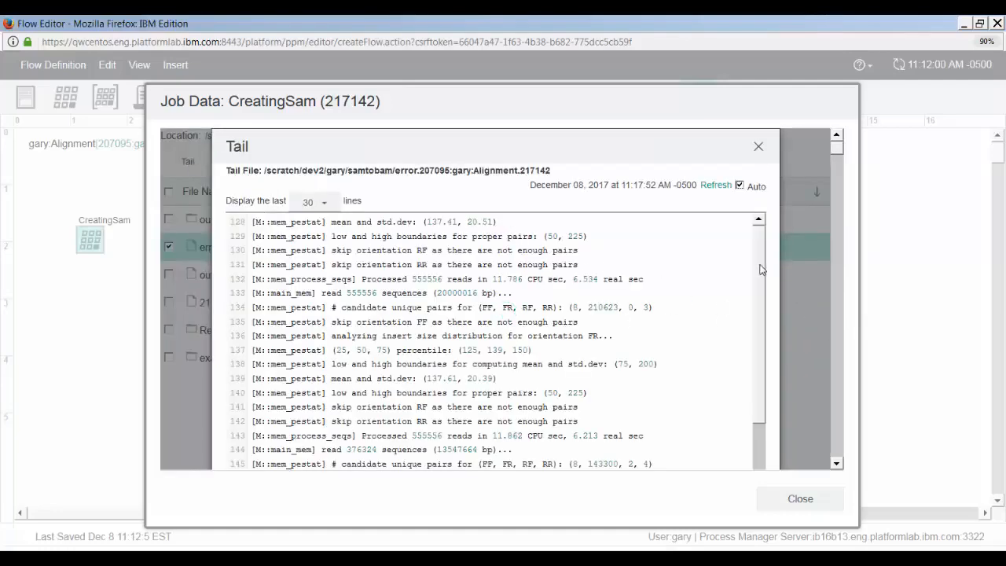
scroll(768, 338, "down", 3)
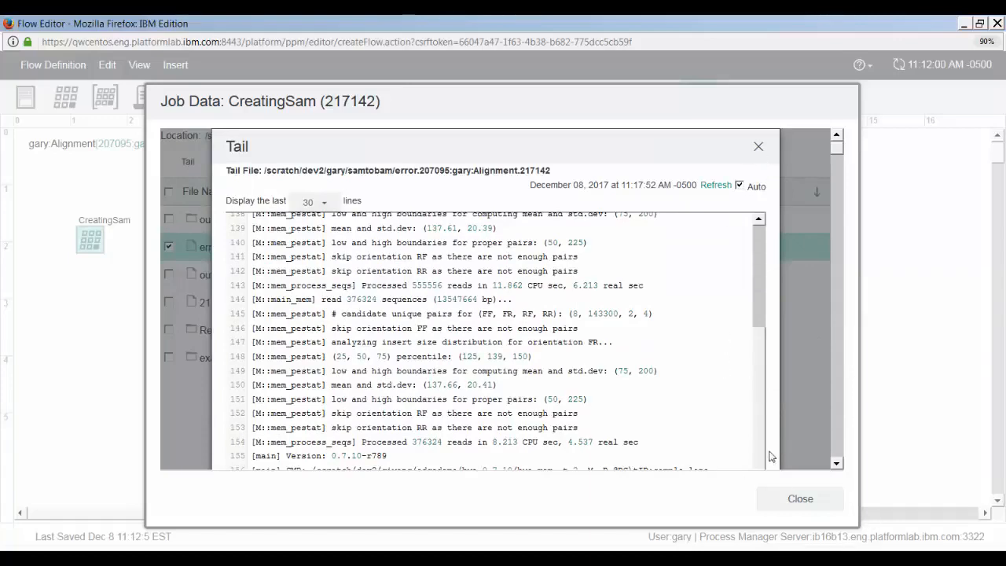
left_click(799, 499)
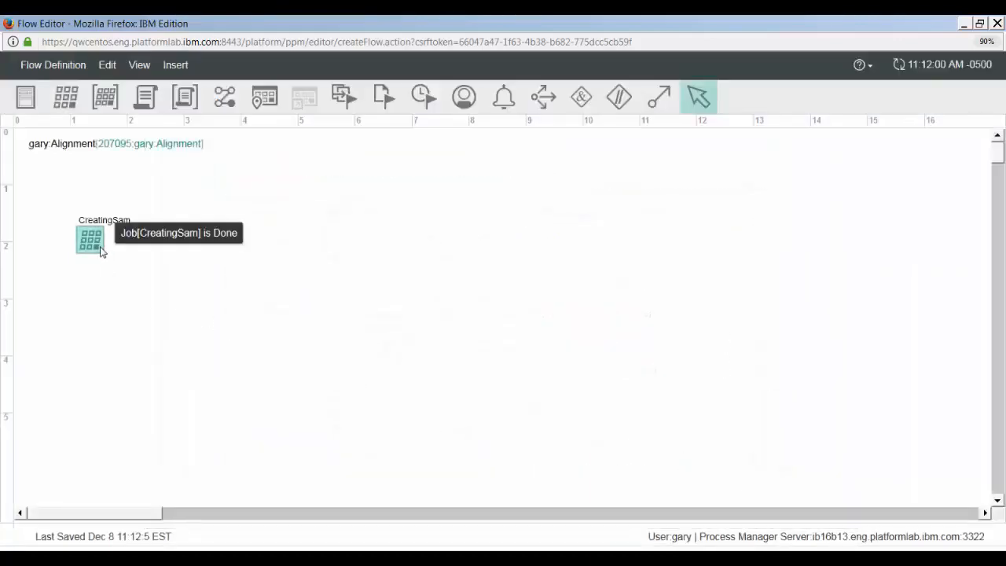
- Review the CreatingSam job's history from its start and variable substitution through to its finish entry
right_click(98, 253)
mouse_move(128, 281)
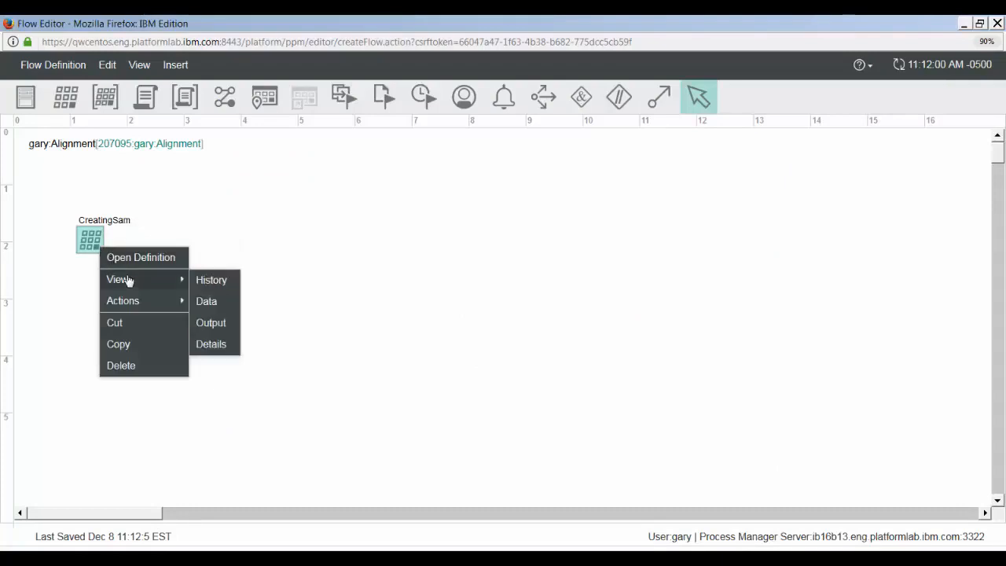
left_click(201, 284)
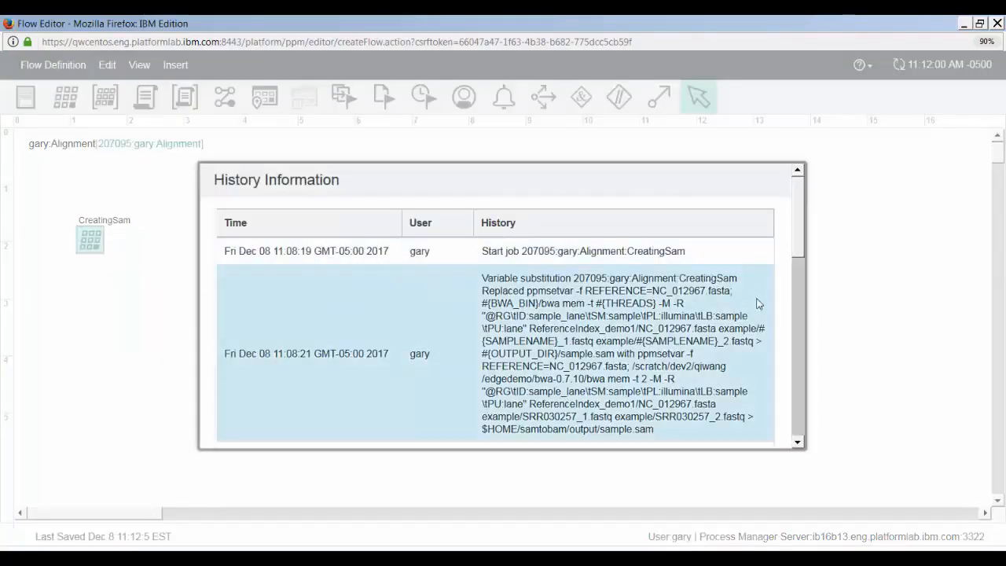
mouse_move(796, 235)
left_mouse_down()
mouse_move(799, 257)
mouse_move(799, 246)
left_mouse_up()
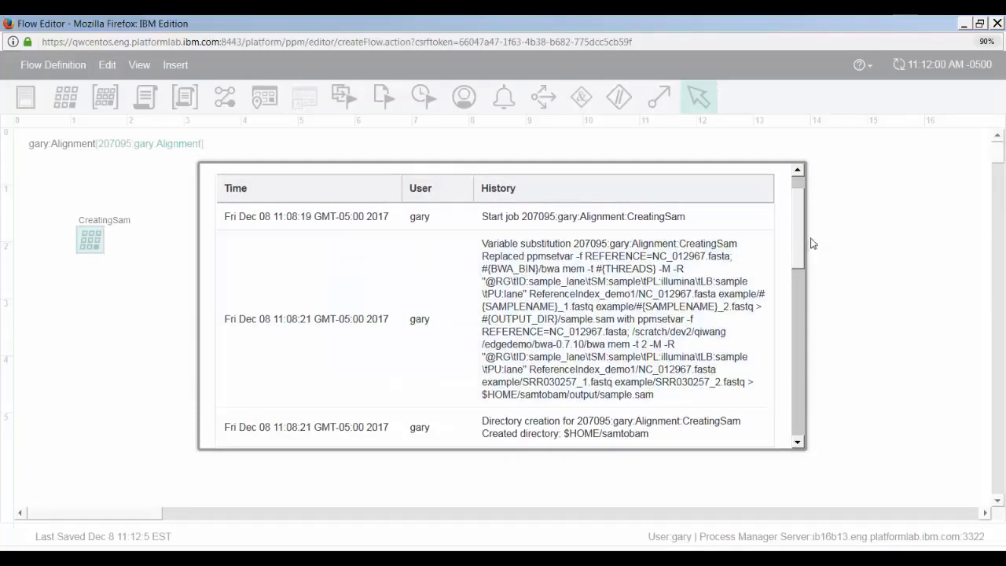
left_click_drag(797, 249, 801, 353)
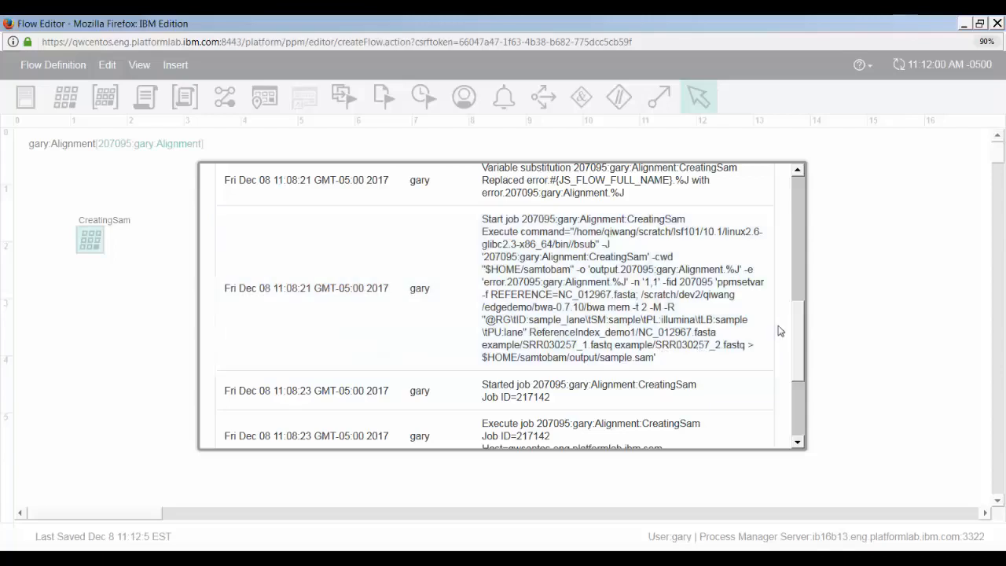
left_click_drag(800, 316, 842, 377)
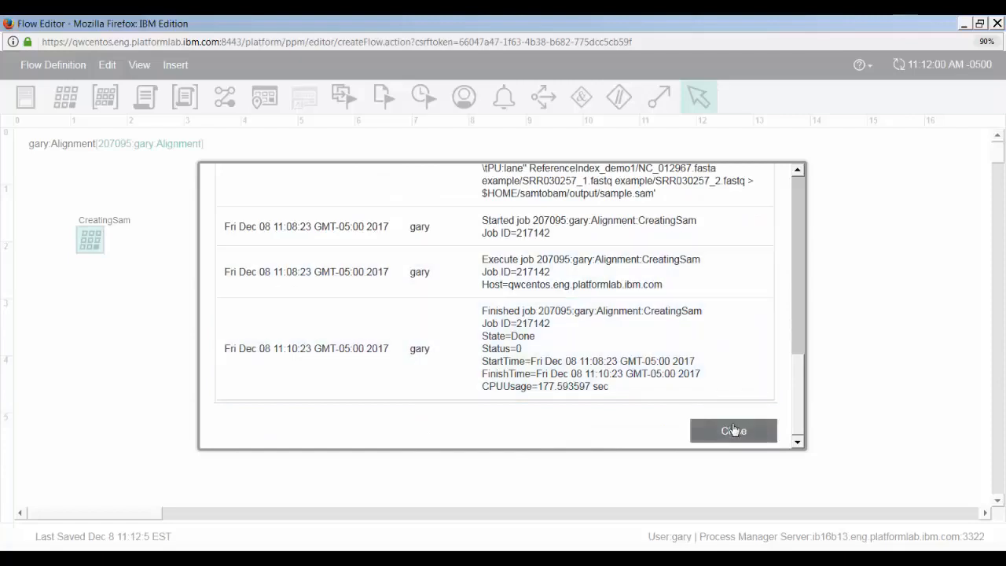
left_click(733, 430)
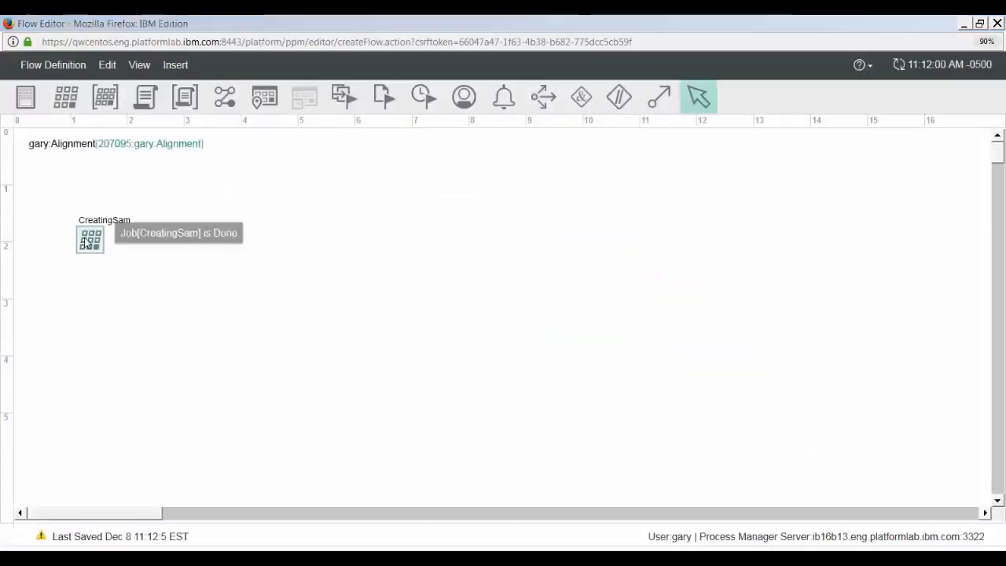
- Look inside the output folder of the CreatingSam job's data for the generated SAM file
right_click(90, 239)
mouse_move(99, 271)
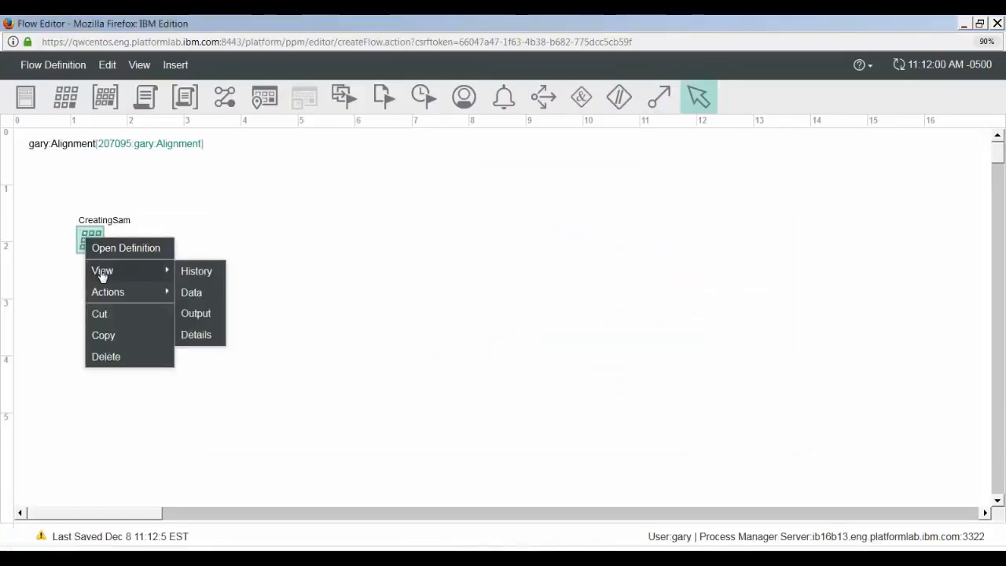
left_click(191, 293)
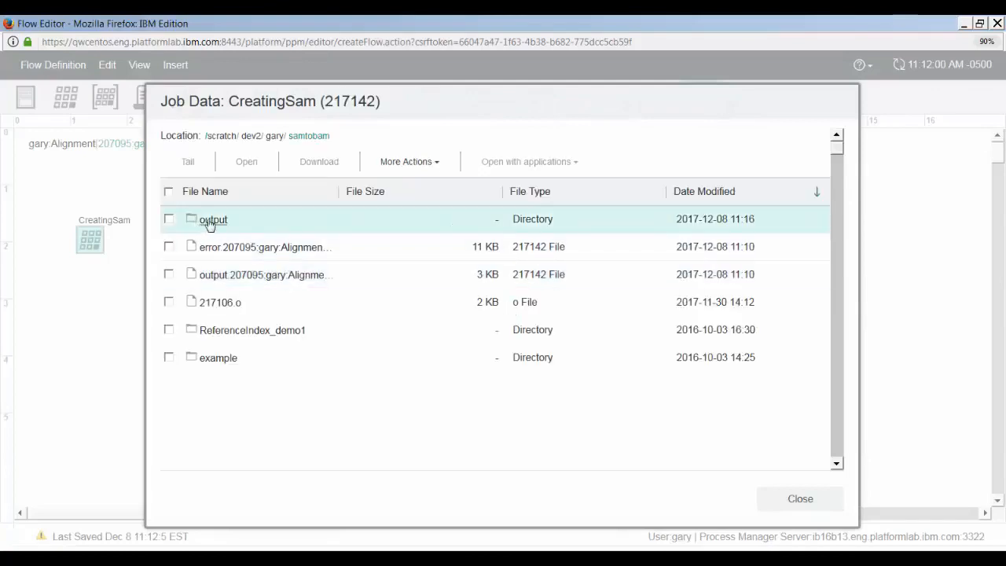
double_click(208, 220)
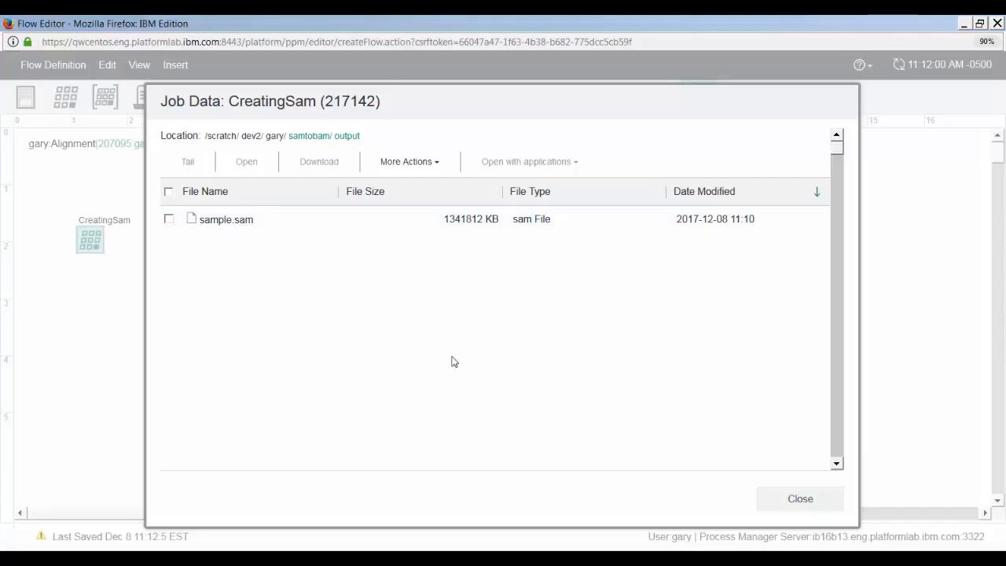
left_click(831, 507)
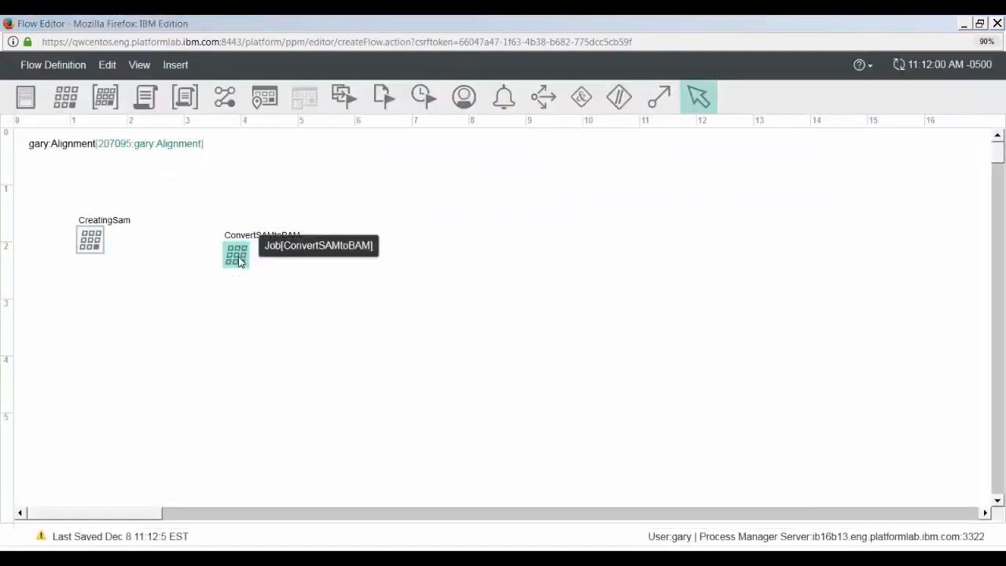
- Review and accept the ConvertSAMtoBAM job definition, and link CreatingSam to that job with a Succeeds dependency
double_click(238, 260)
left_click(481, 264)
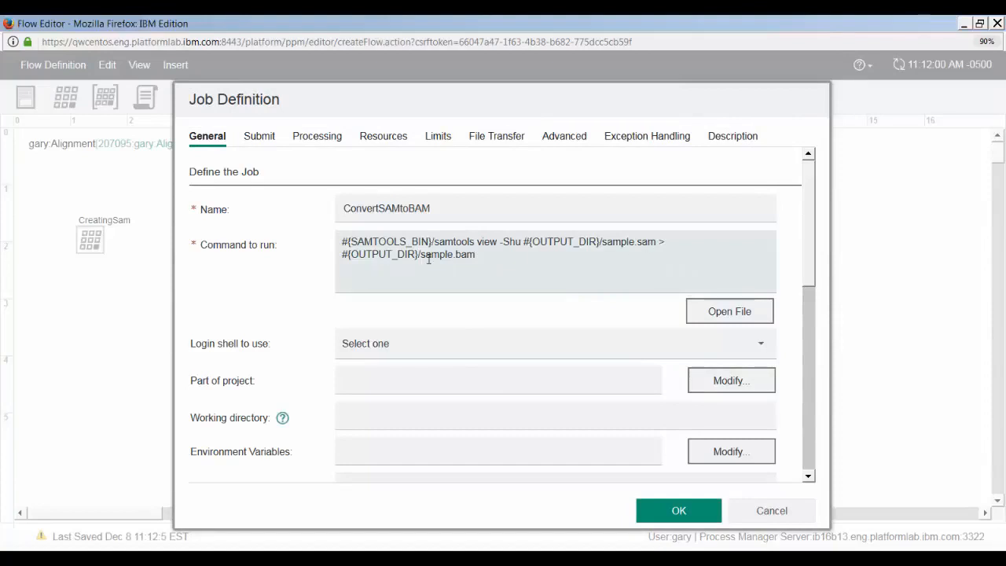
left_click(672, 513)
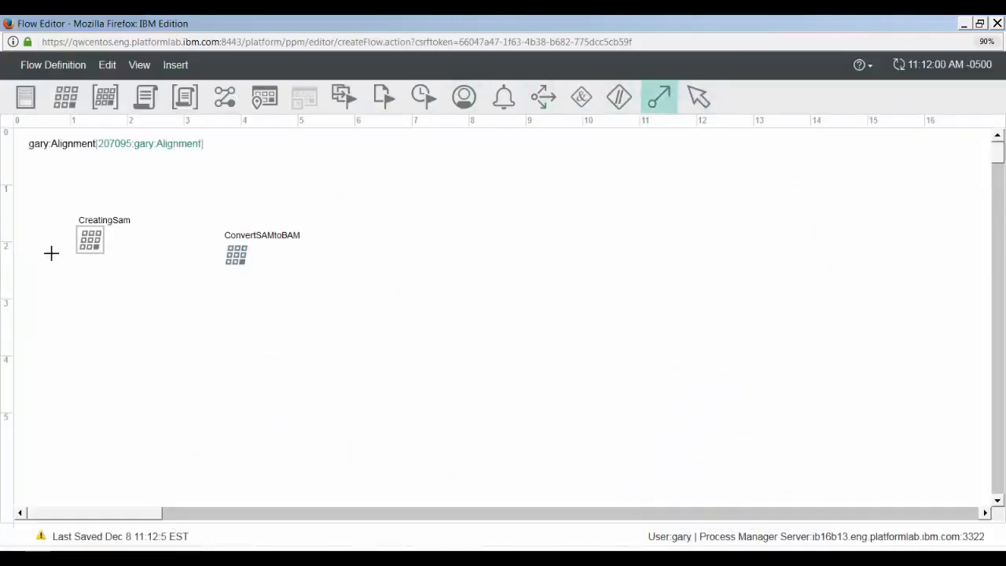
mouse_move(89, 240)
left_mouse_down()
mouse_move(353, 283)
mouse_move(237, 260)
left_mouse_up()
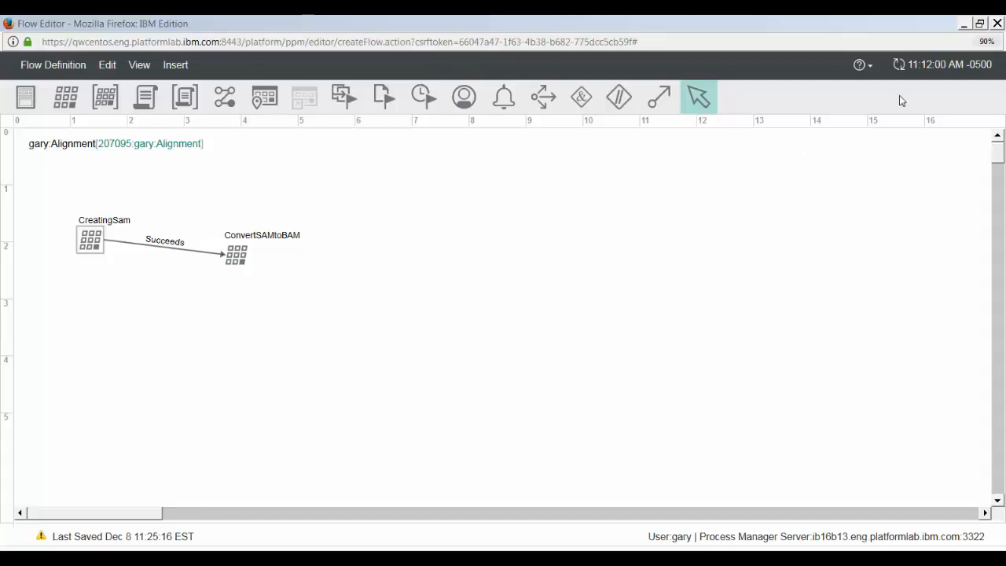
- Refresh the flow, rerun the test flow from the ConvertSAMtoBAM job, and update the displayed job status
left_click(899, 65)
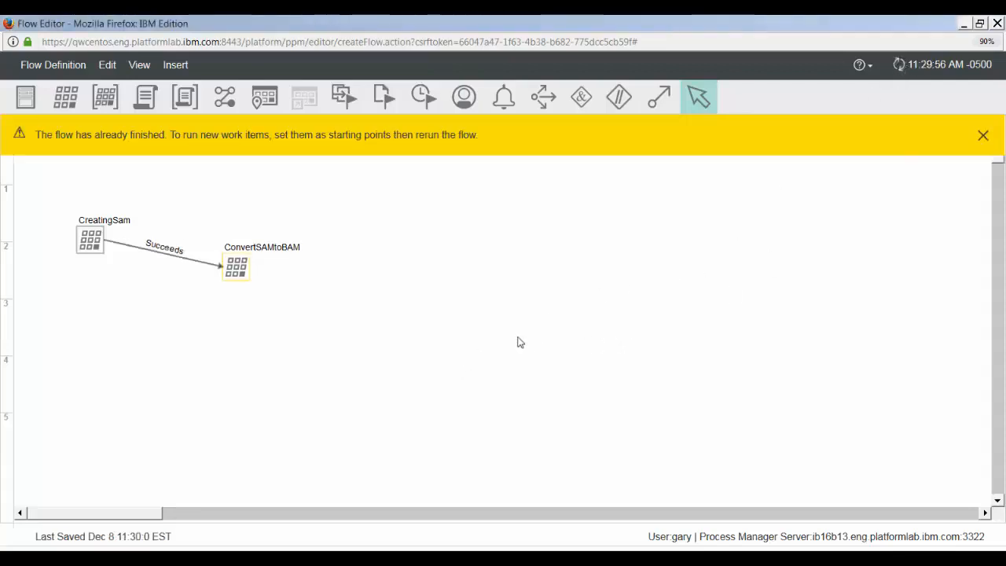
left_click(982, 135)
right_click(234, 264)
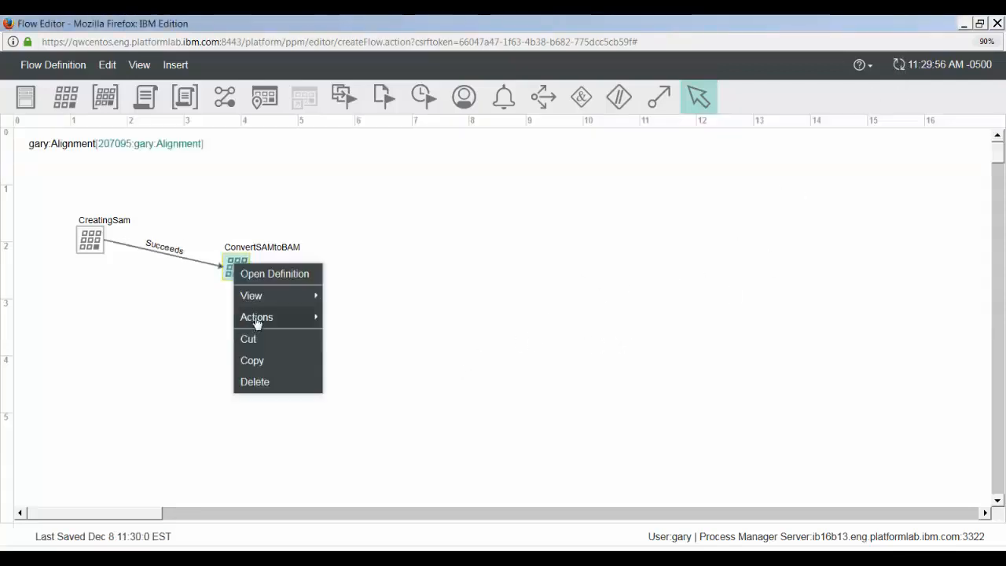
mouse_move(257, 318)
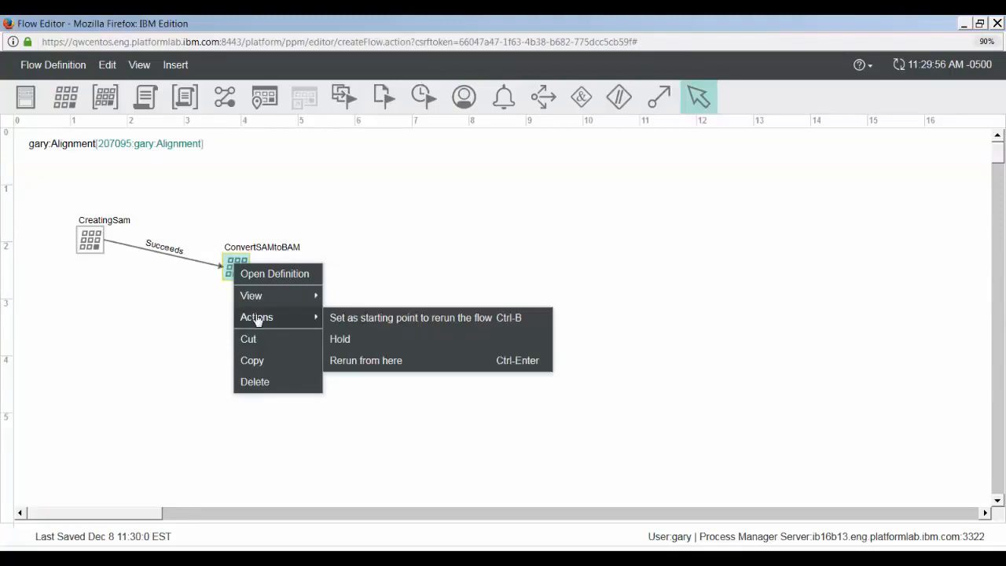
left_click(383, 368)
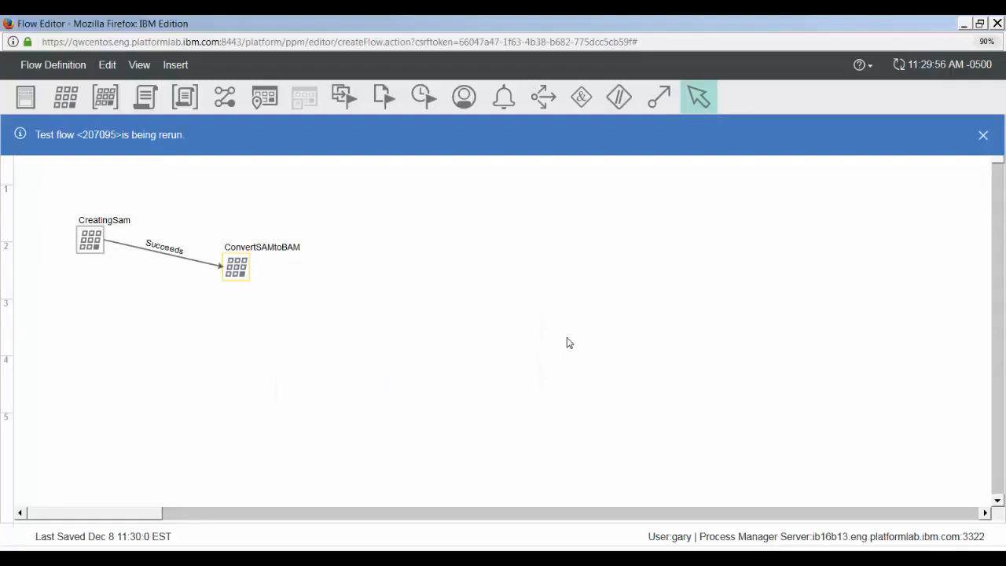
left_click(984, 135)
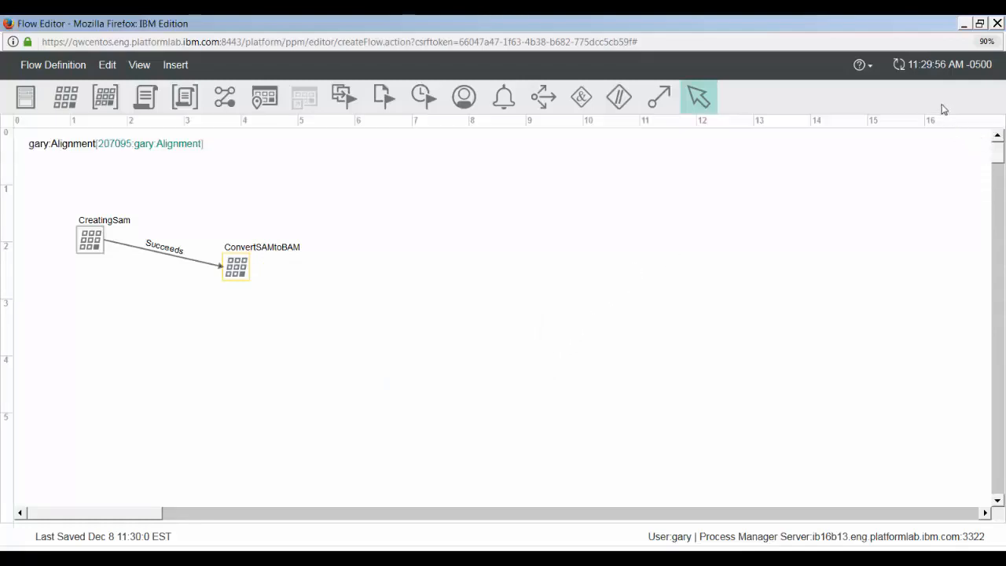
left_click(898, 66)
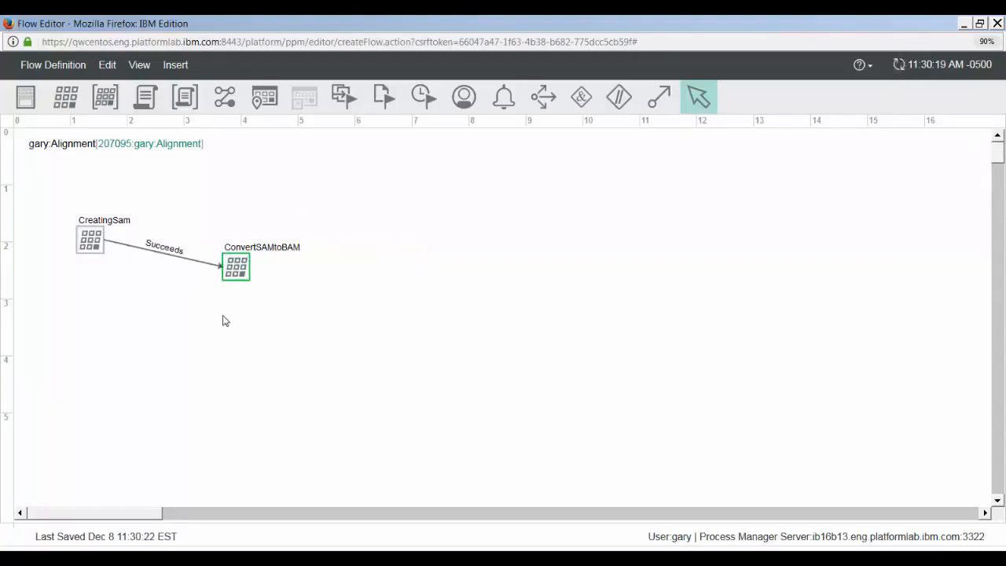
- Check the ConvertSAMtoBAM job's status and look in its data's output folder for sample.bam, without downloading the file
mouse_move(231, 269)
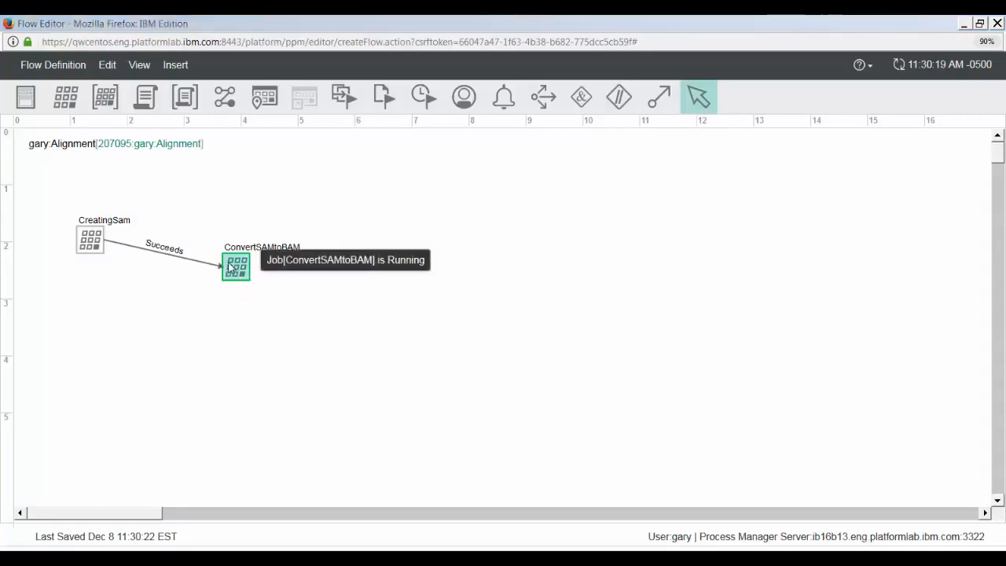
right_click(236, 266)
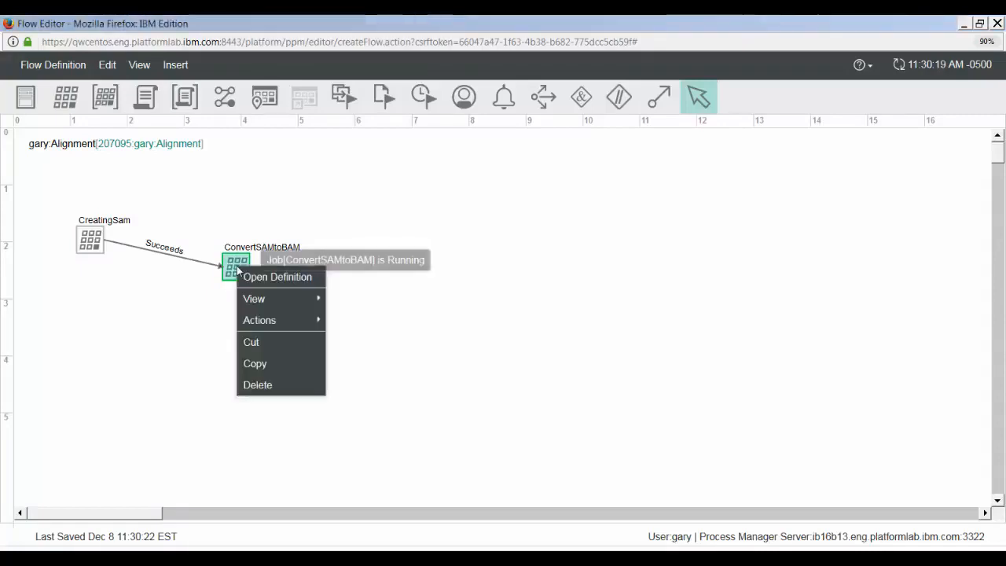
mouse_move(287, 304)
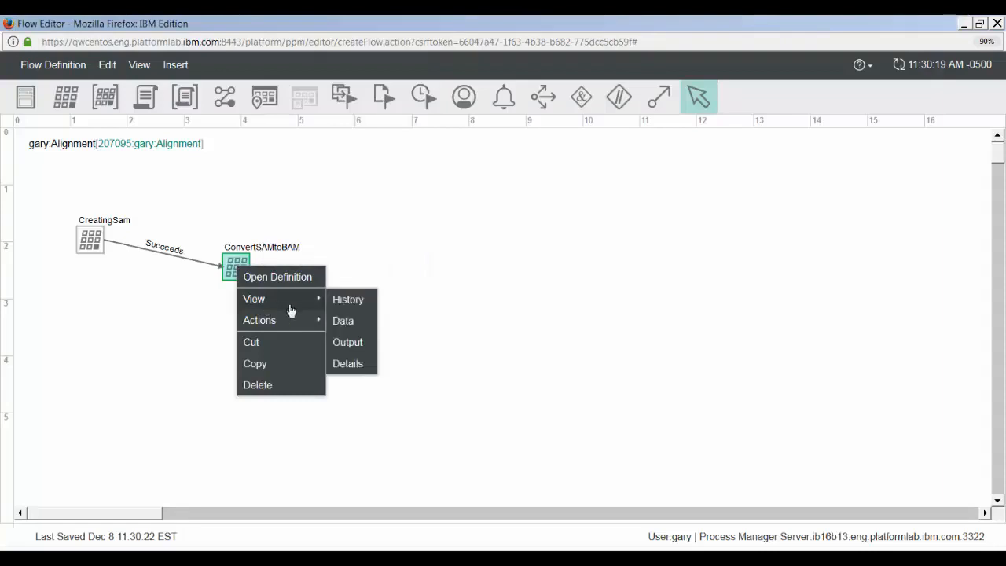
left_click(339, 323)
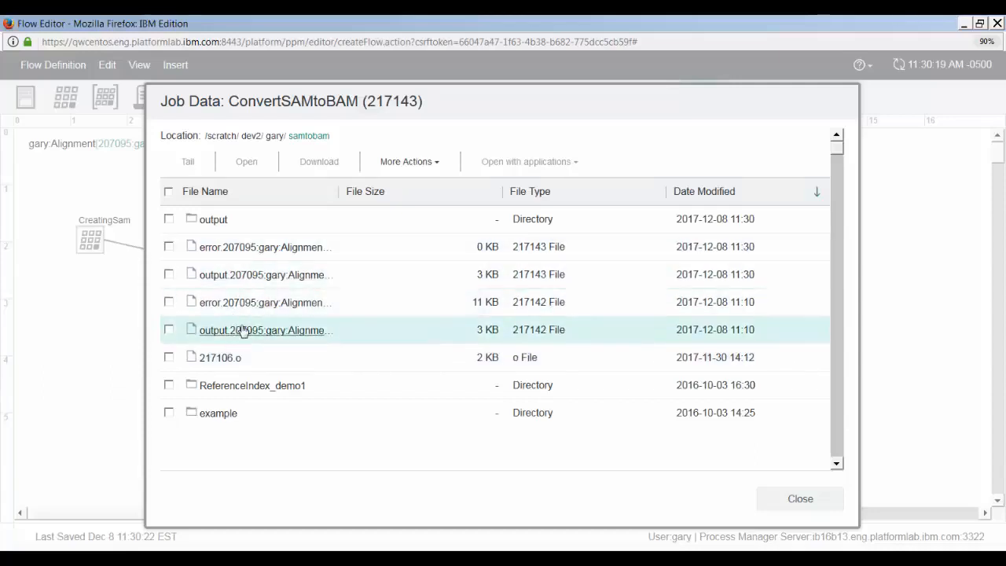
left_click(212, 222)
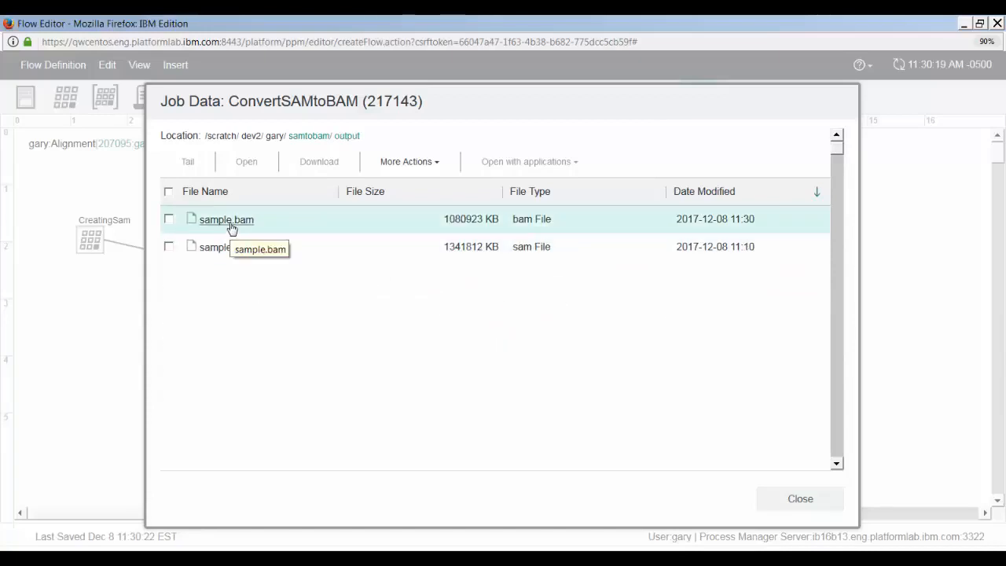
left_click(232, 224)
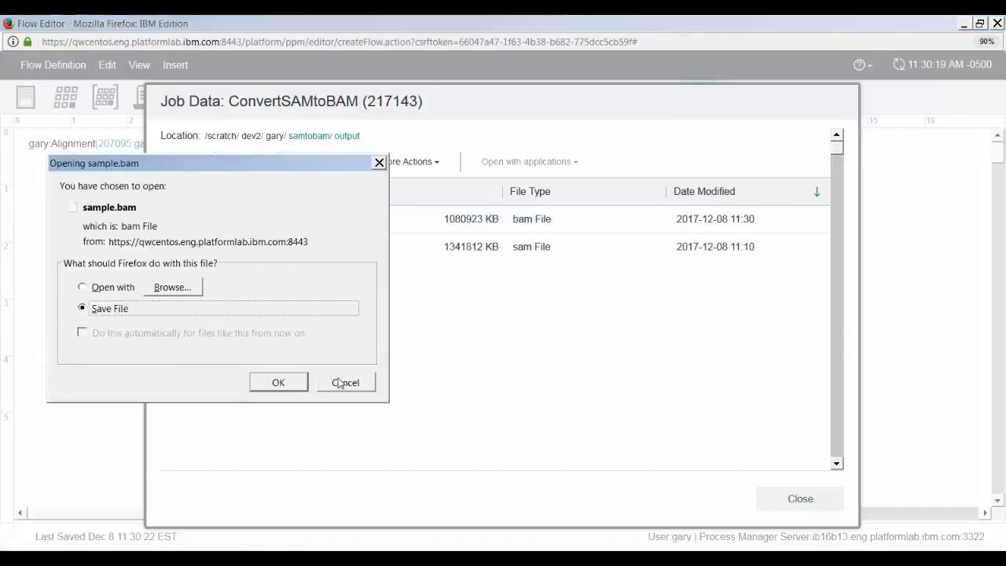
left_click(341, 382)
left_click(800, 500)
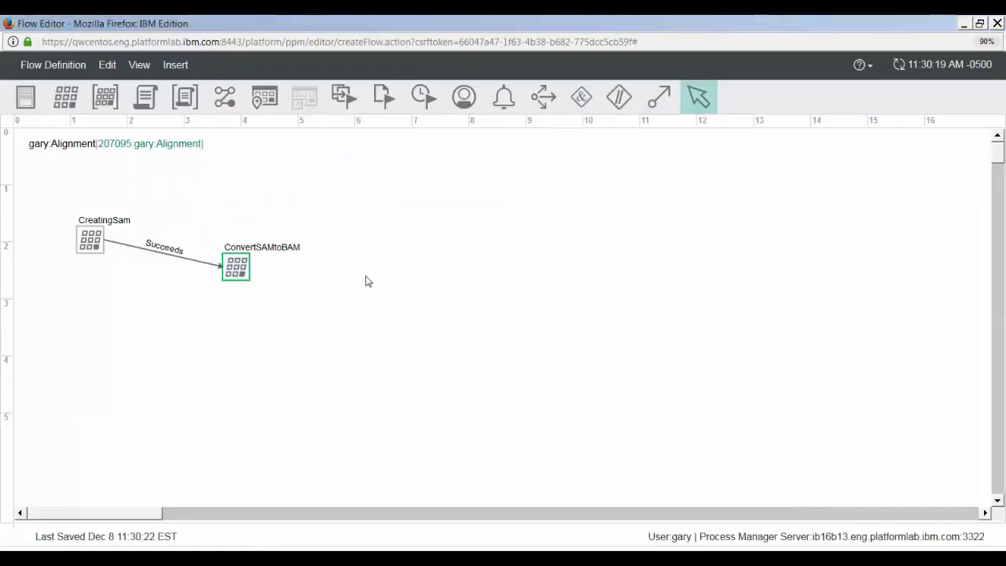
- Paste the copied Sort job to the right of ConvertSAMtoBAM and rename the copy to Sort
key("ctrl+v")
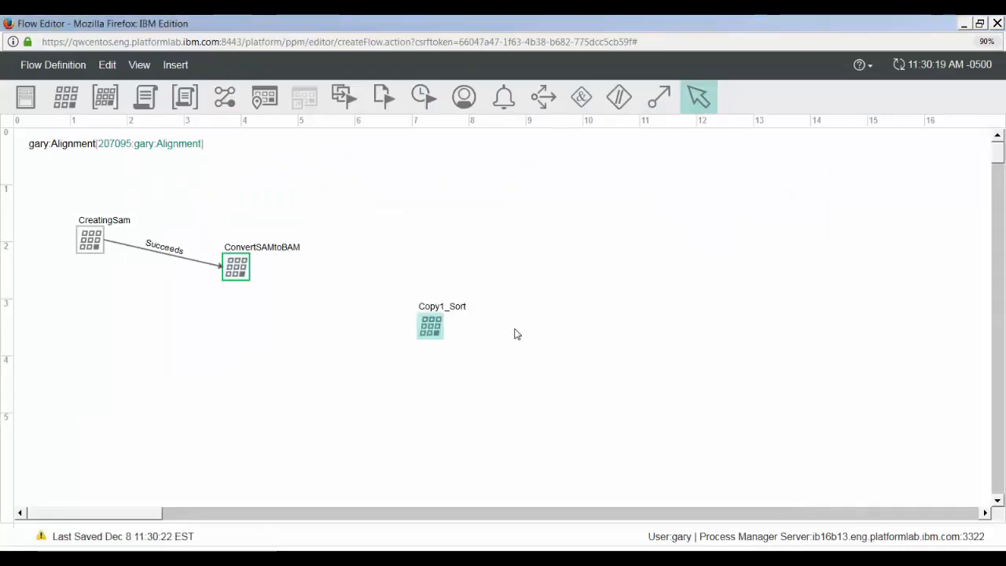
right_click(437, 333)
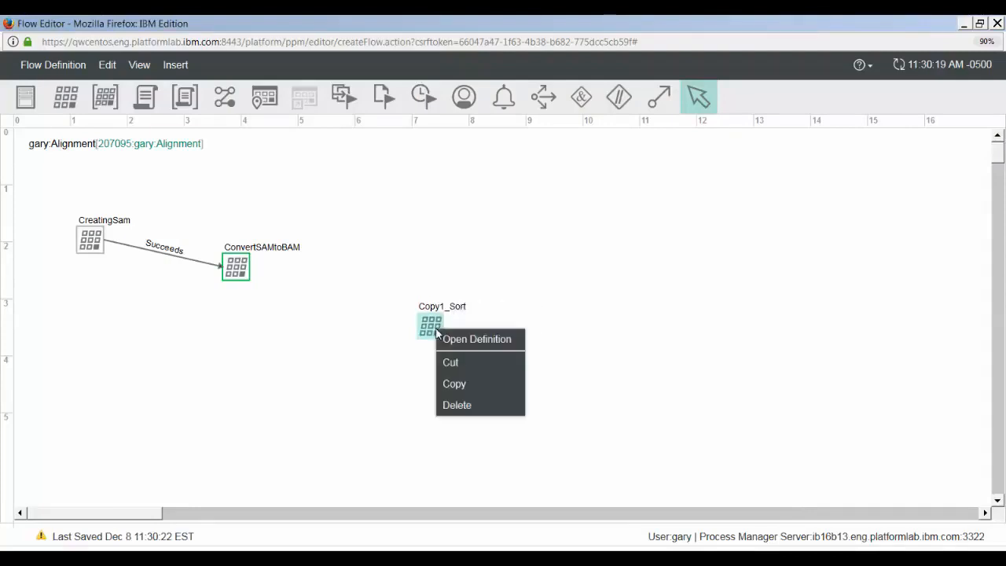
left_click(445, 339)
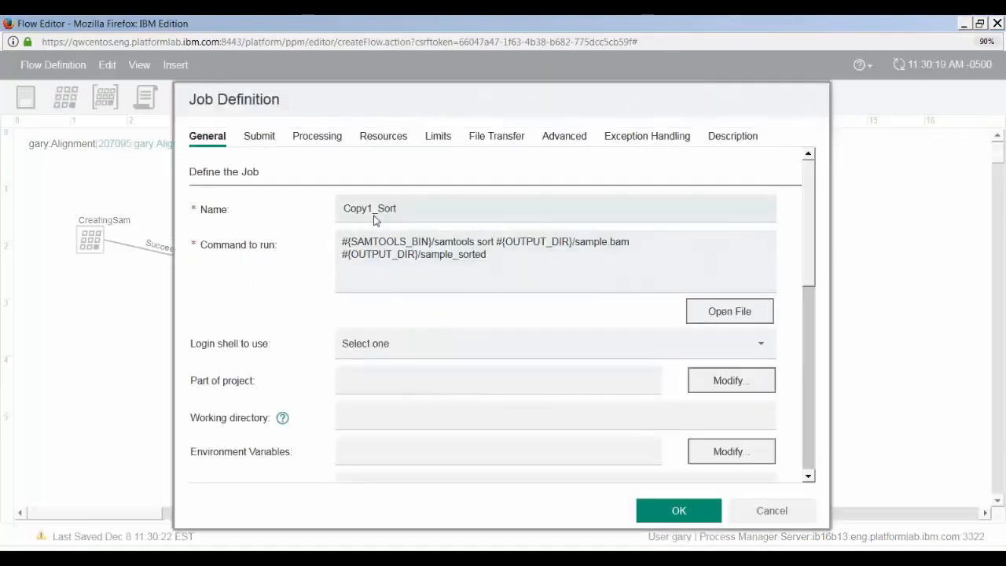
left_click(374, 210)
key("BackSpace")
key("BackSpace")
key("BackSpace")
key("BackSpace")
key("BackSpace")
key("BackSpace")
key("Return")
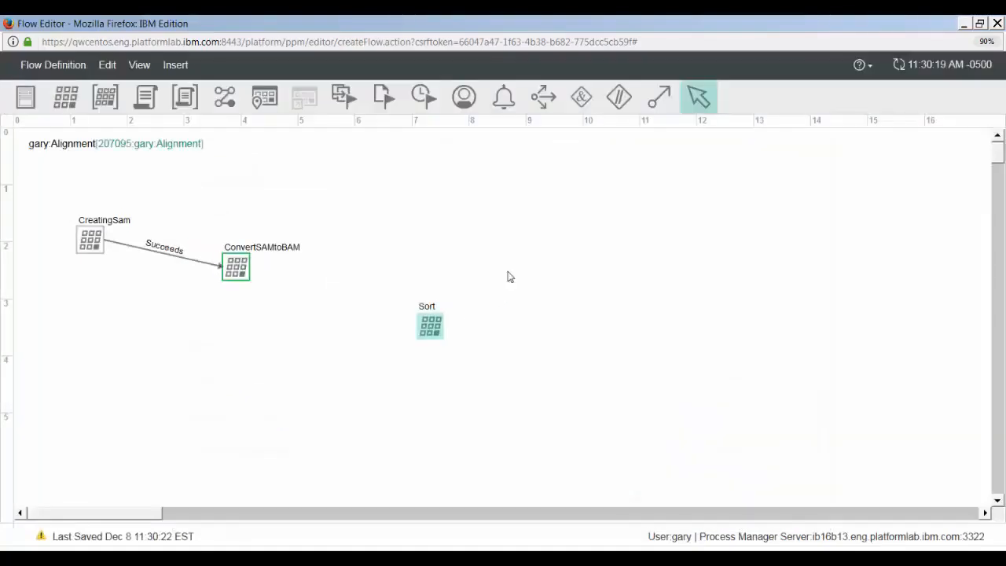
- Link ConvertSAMtoBAM to Sort with a Succeeds dependency, refresh the flow, and dismiss the notice
left_click(658, 97)
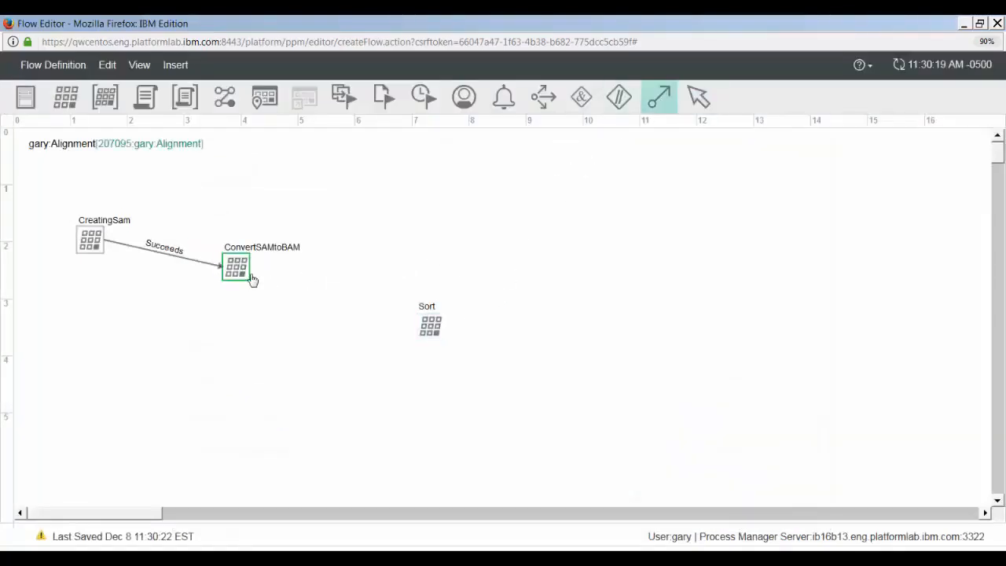
left_click_drag(241, 267, 435, 327)
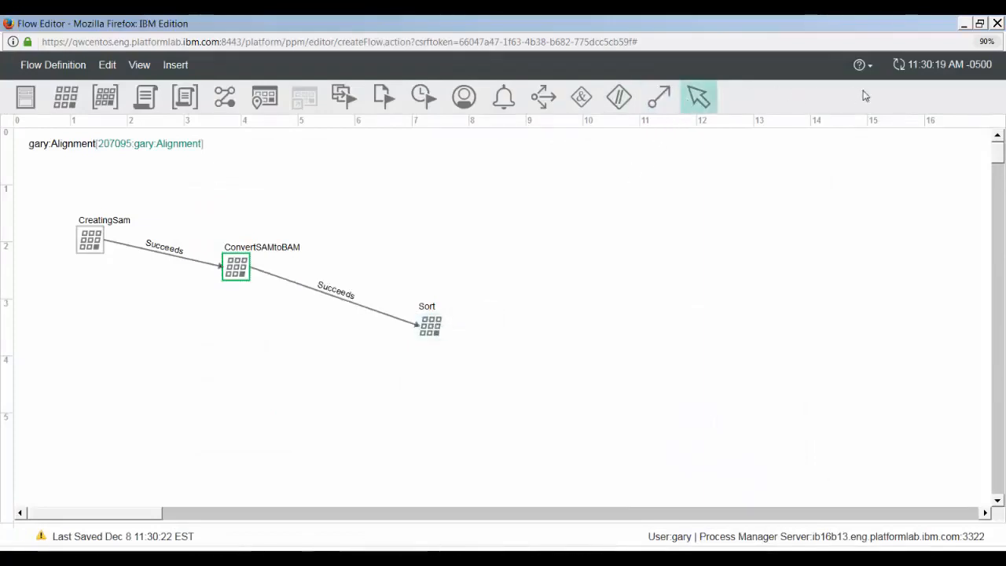
left_click(900, 68)
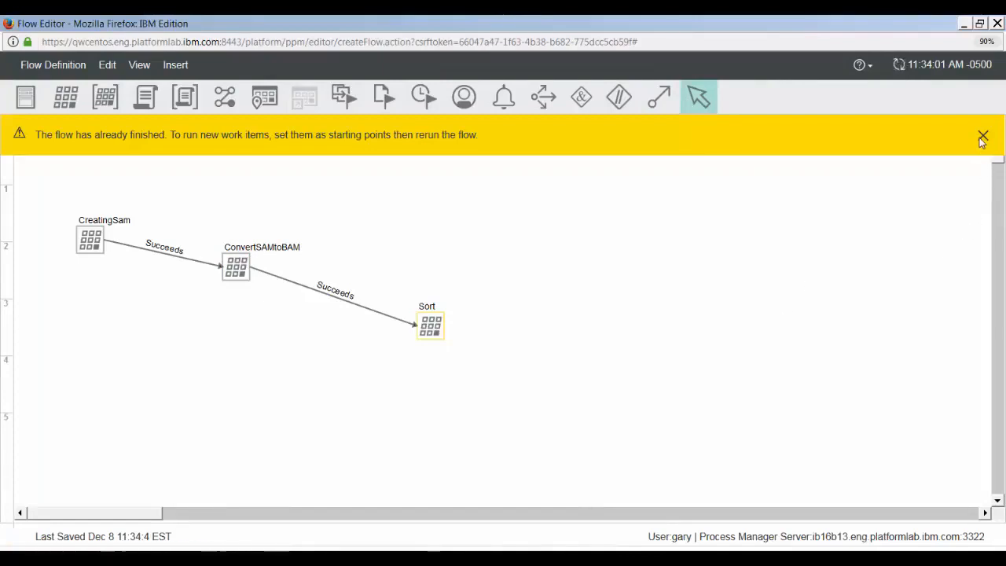
left_click(982, 136)
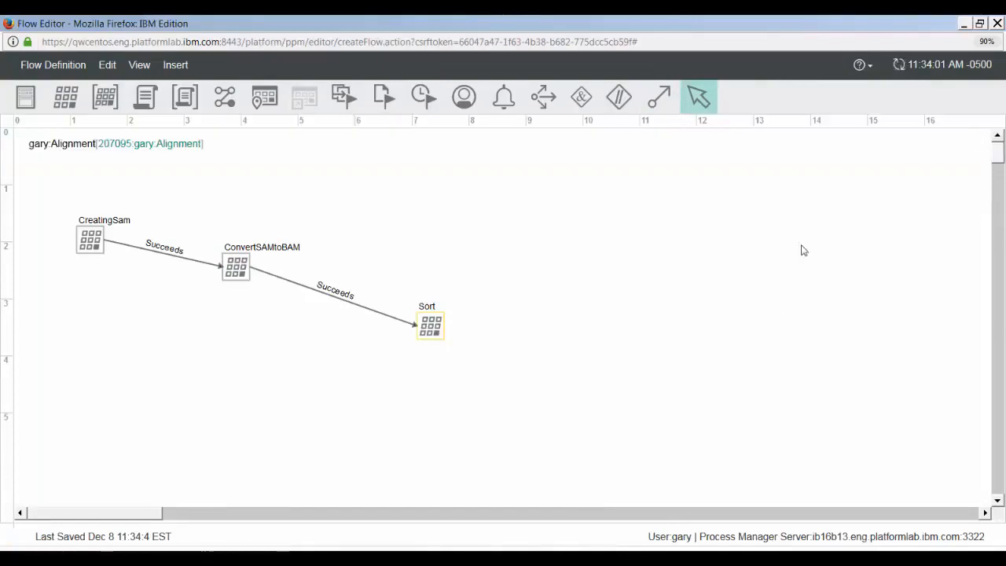
- Rerun the test flow from the Sort job and update the displayed job status
right_click(430, 327)
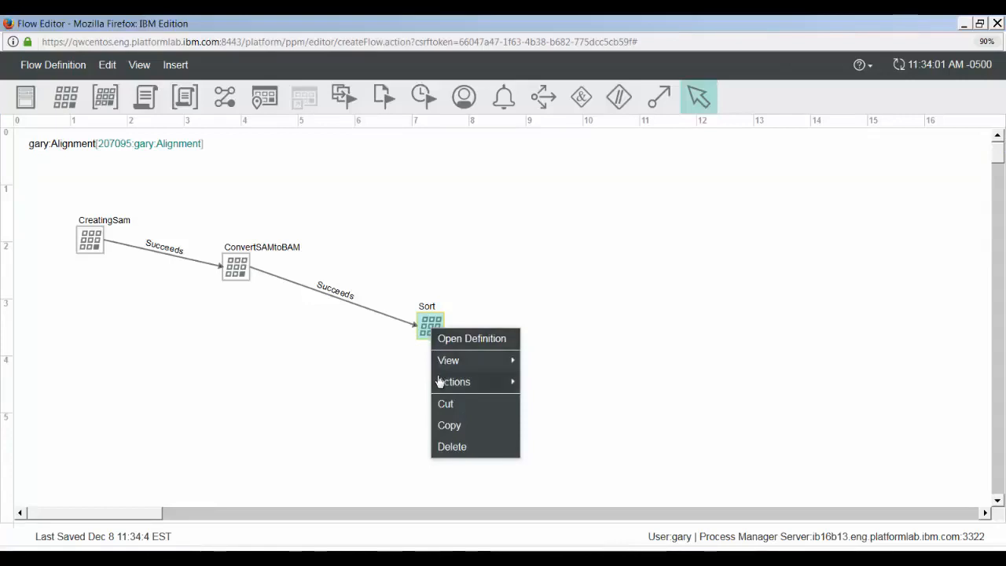
mouse_move(456, 382)
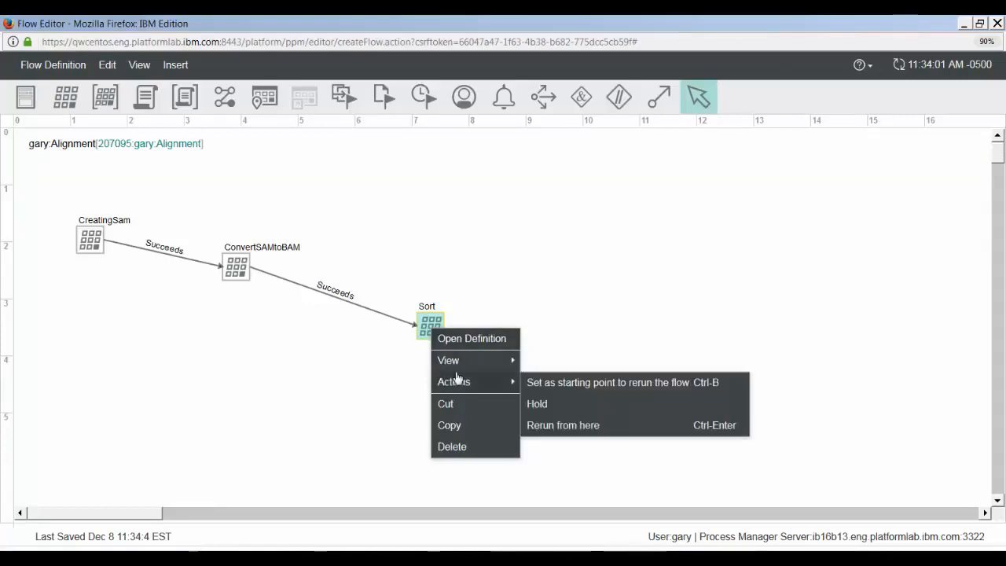
left_click(589, 428)
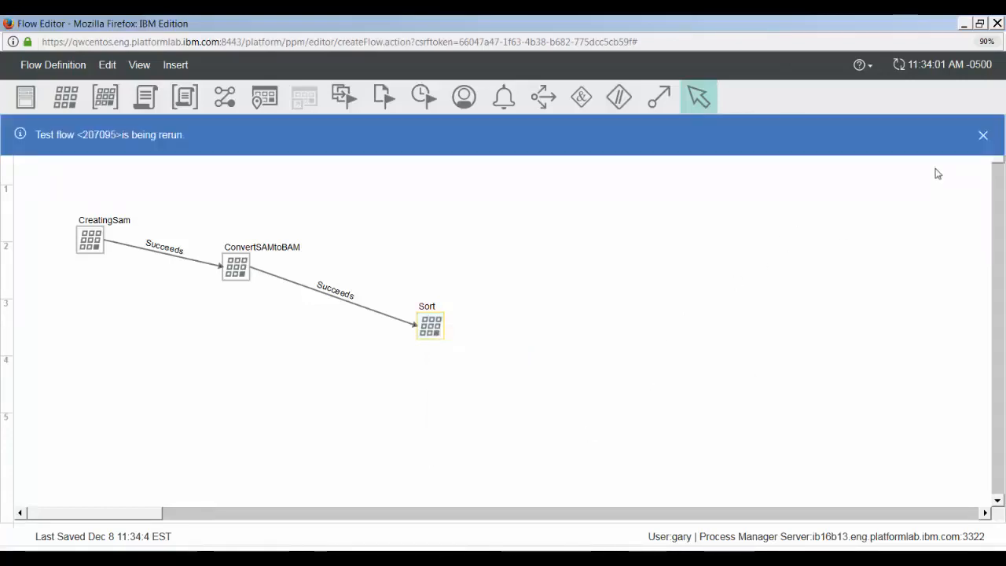
left_click(982, 134)
left_click(859, 64)
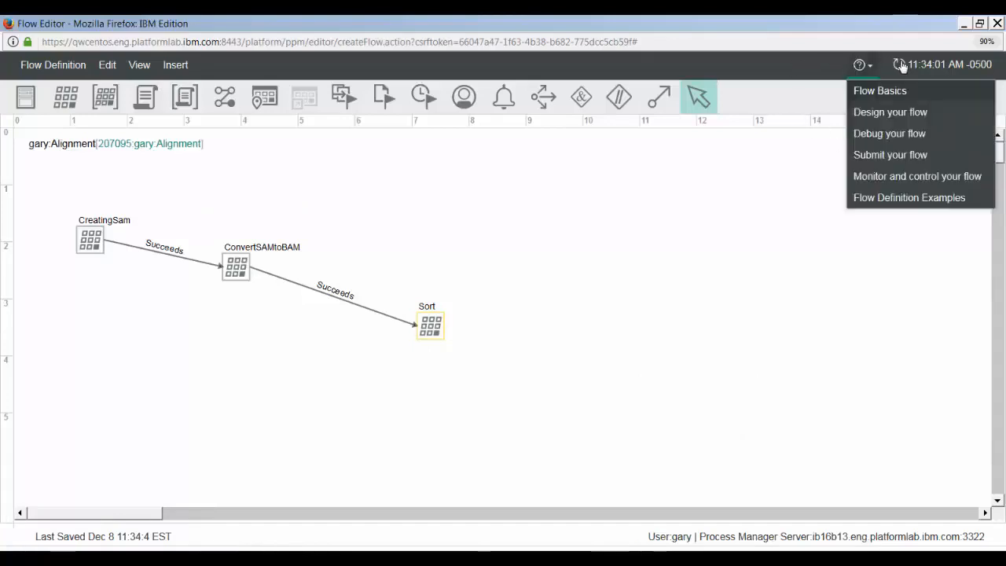
left_click(900, 65)
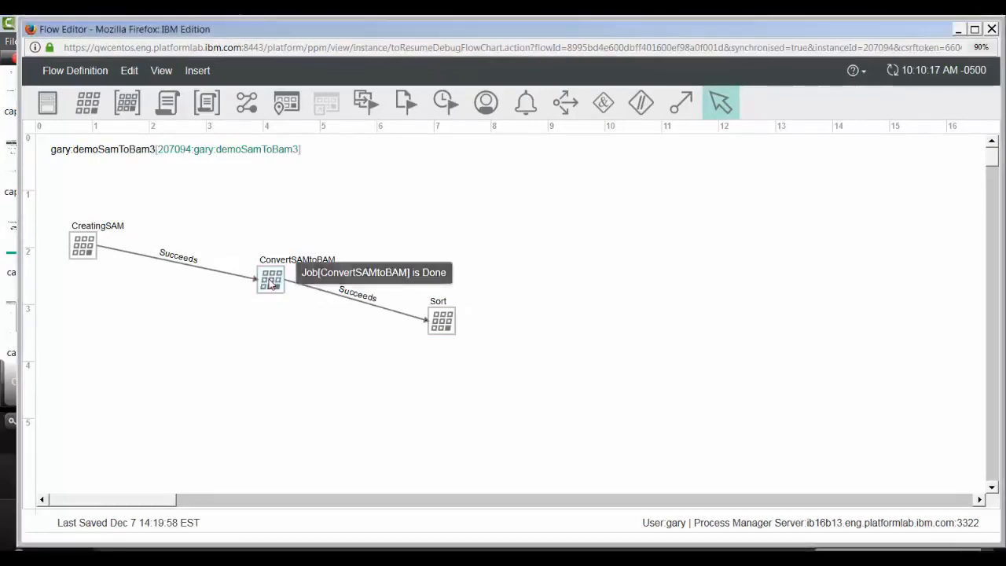
- In the demoSamToBam3 flow, change the ConvertSAMtoBAM job's command so its output file is sample2.bam
right_click(271, 279)
left_click(282, 290)
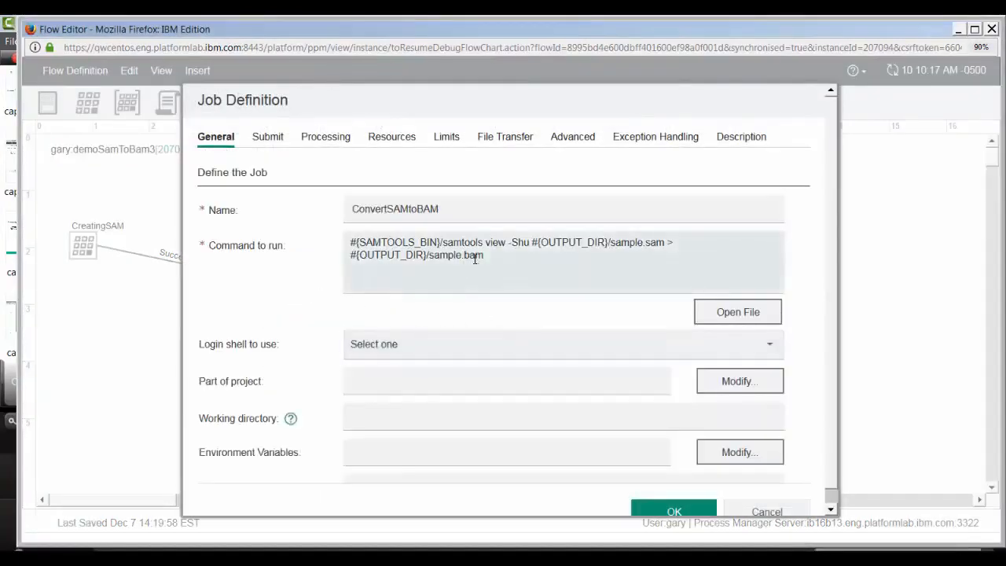
left_click_drag(458, 266, 462, 268)
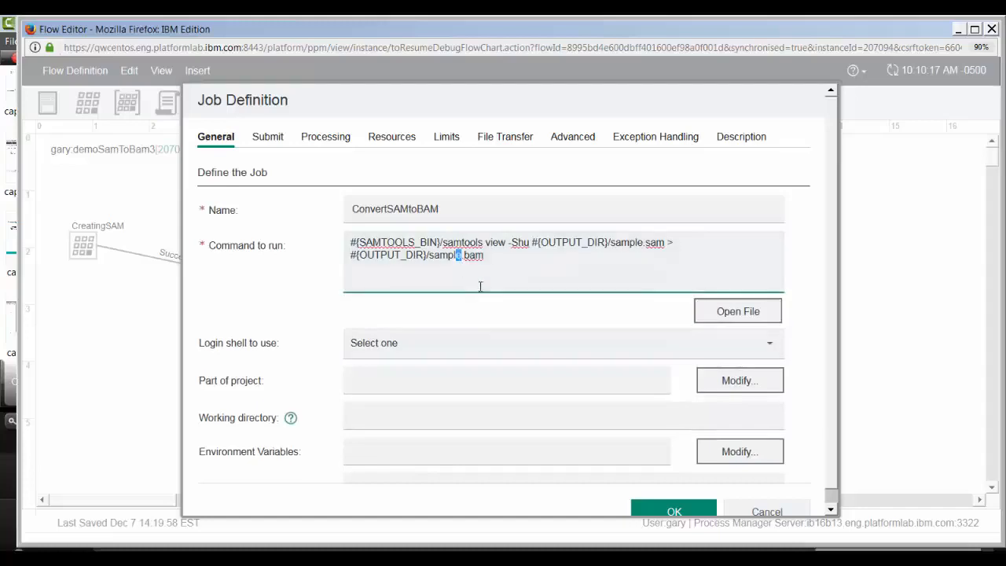
key("Right")
key("Left")
type("2")
left_click(681, 509)
left_click(680, 505)
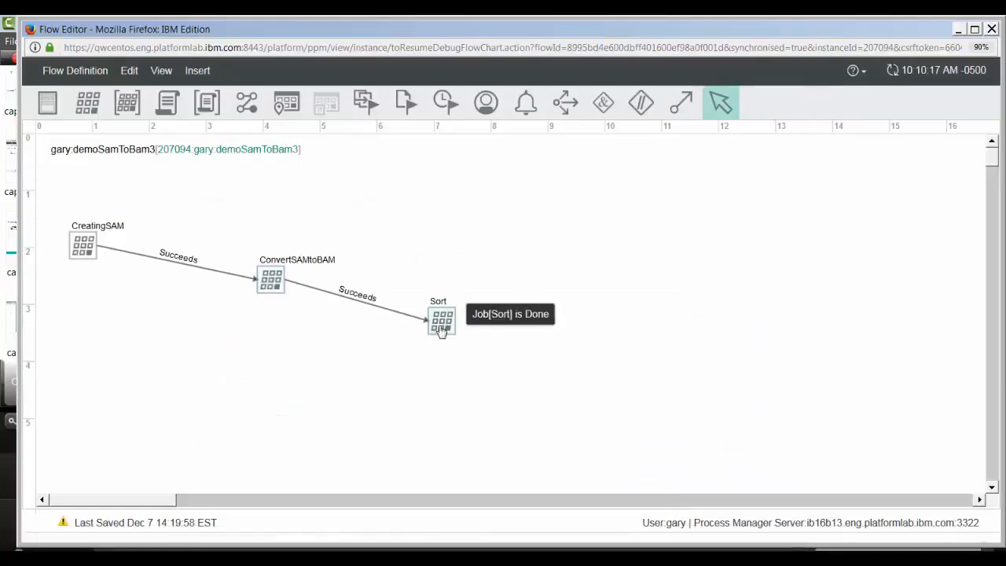
- Change the Sort job's command so that it reads sample2.bam as its input file
right_click(445, 322)
left_click(456, 329)
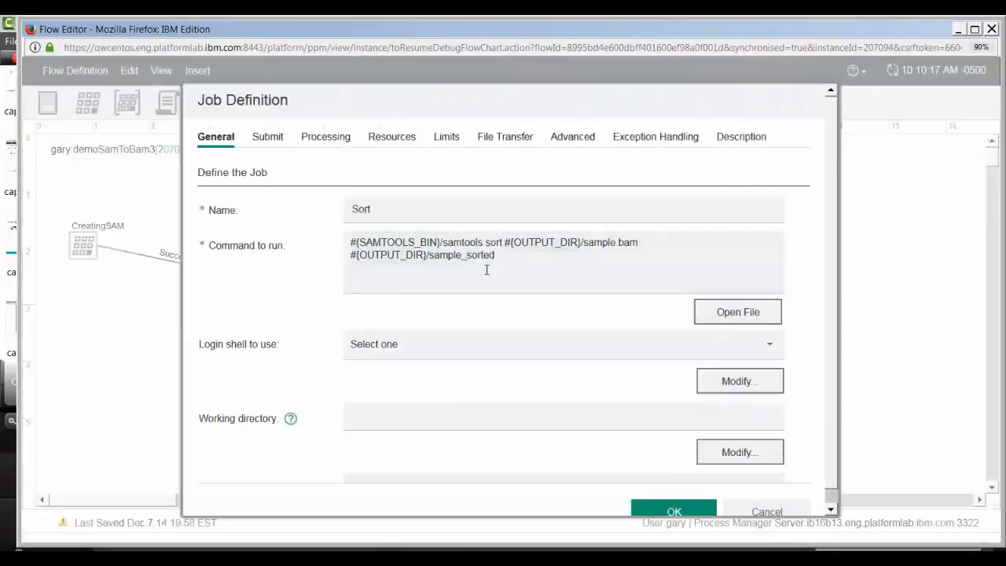
left_click(617, 245)
type("2")
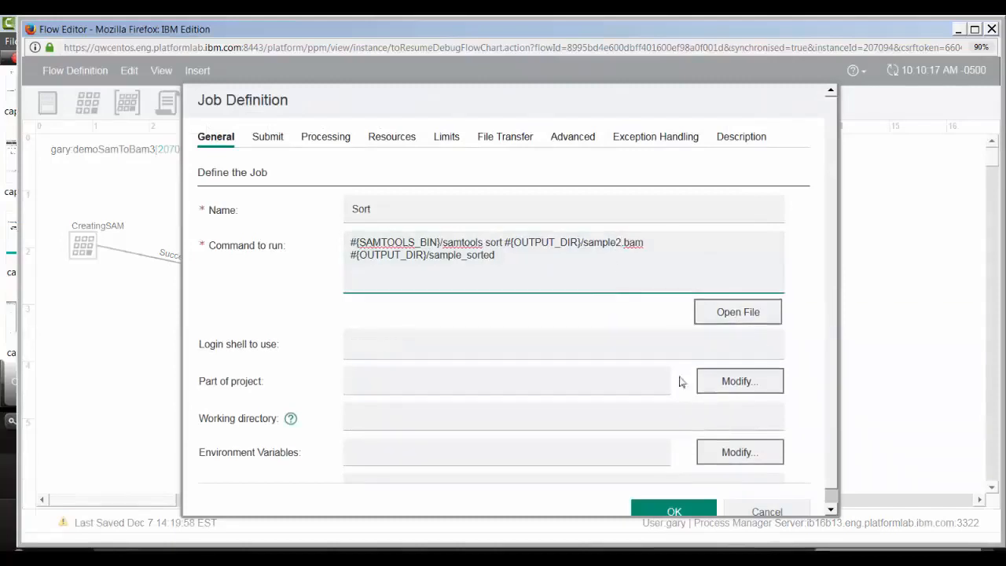
left_click(660, 509)
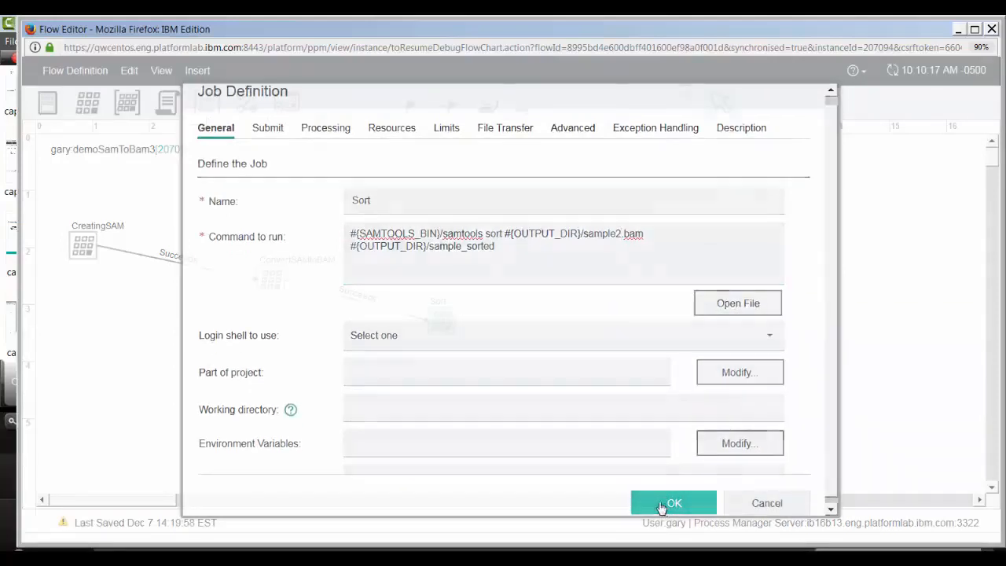
left_click(660, 507)
- Set ConvertSAMtoBAM as the rerun starting point and rerun the test flow from starting points only
right_click(269, 279)
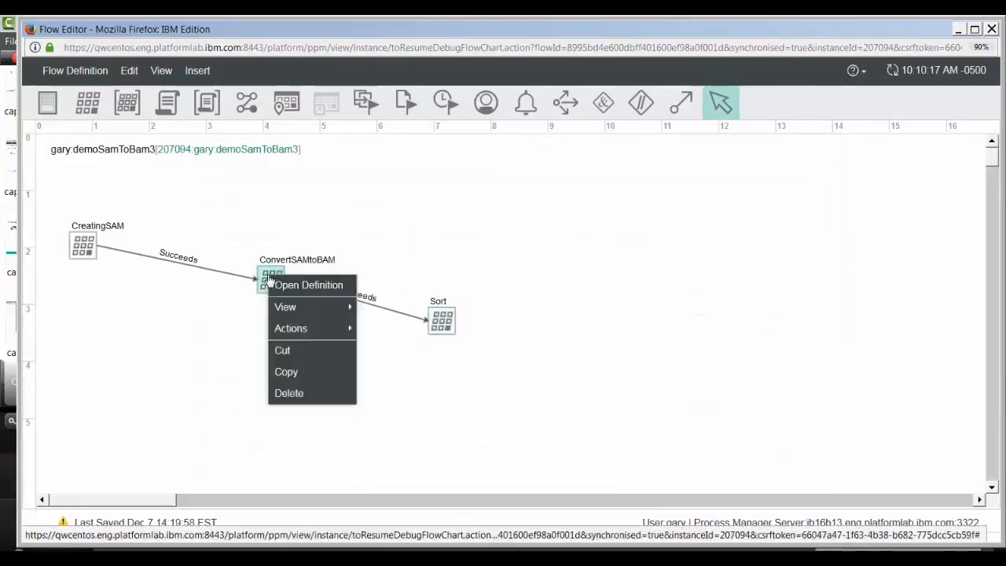
mouse_move(286, 333)
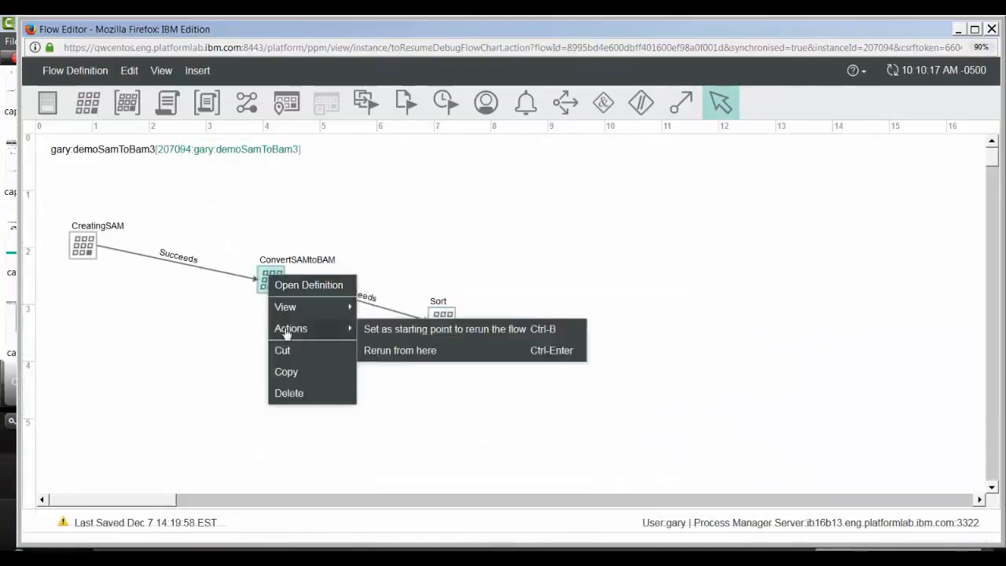
left_click(377, 330)
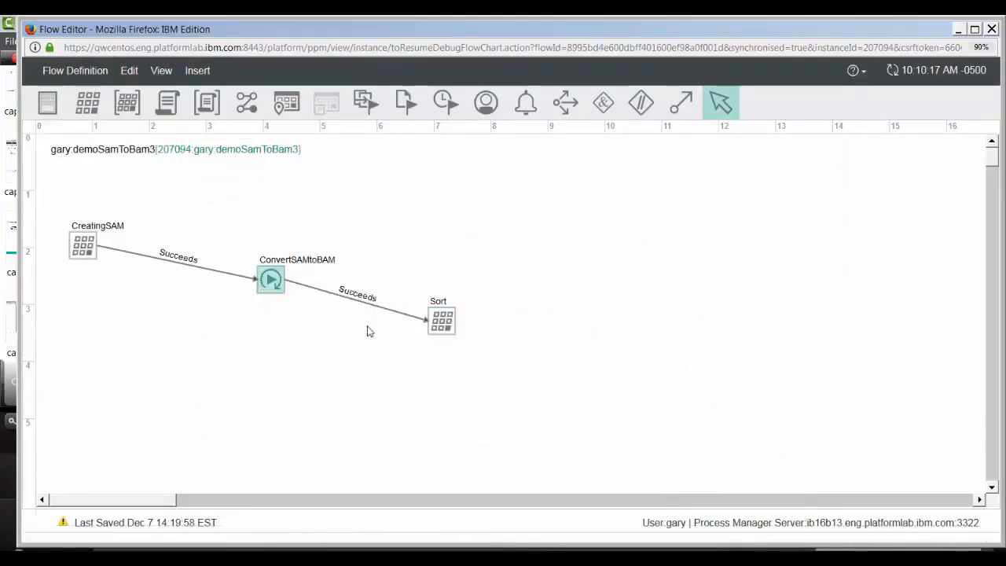
left_click(75, 69)
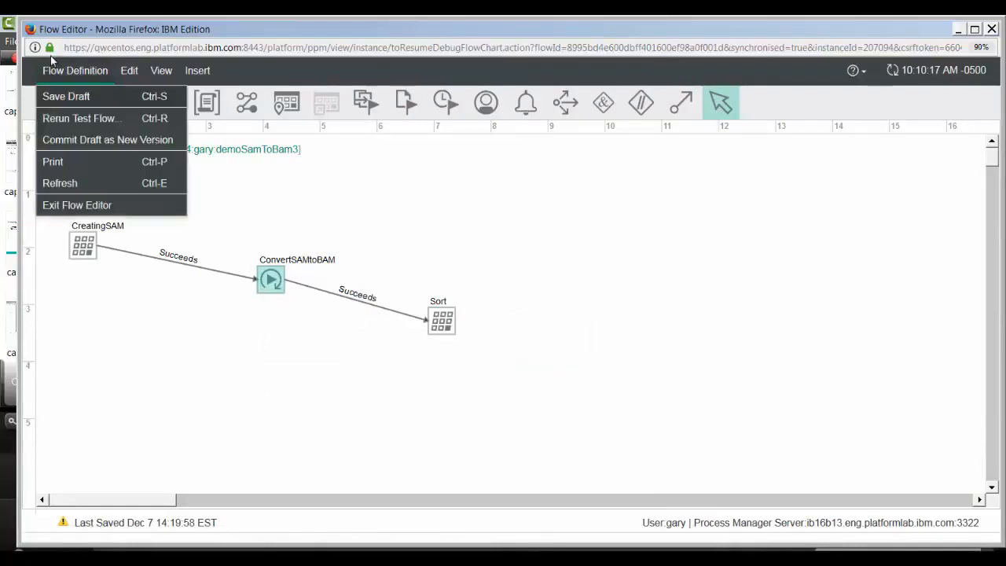
left_click(71, 118)
left_click(374, 263)
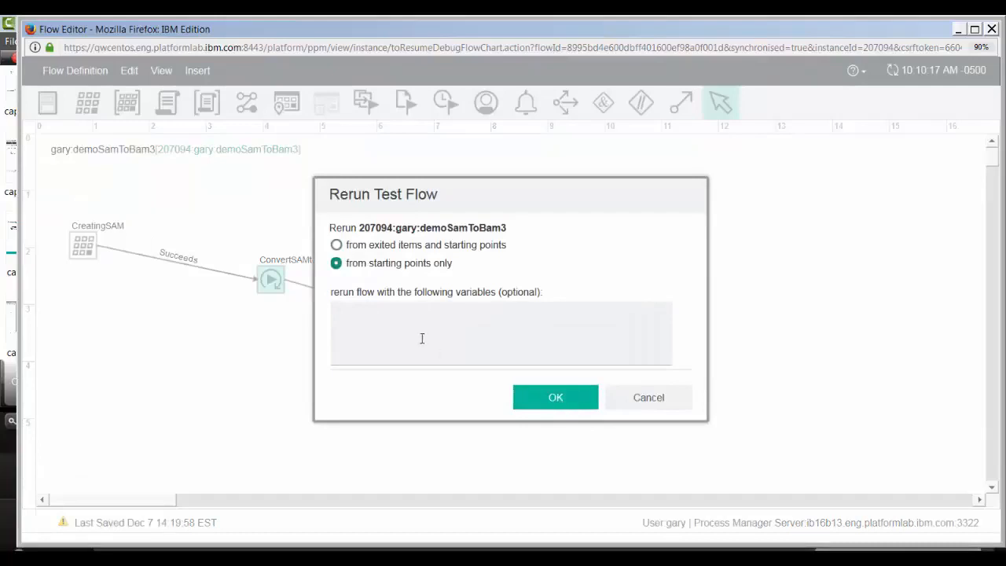
left_click(554, 398)
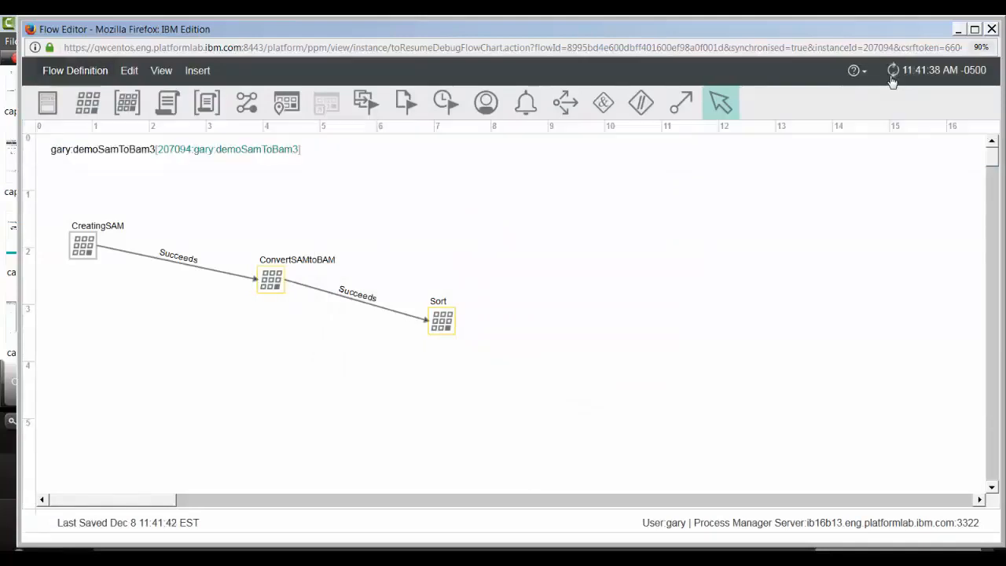
- Look in the output folder of the ConvertSAMtoBAM job's data for sample2.bam, and close the data view
right_click(270, 283)
mouse_move(288, 313)
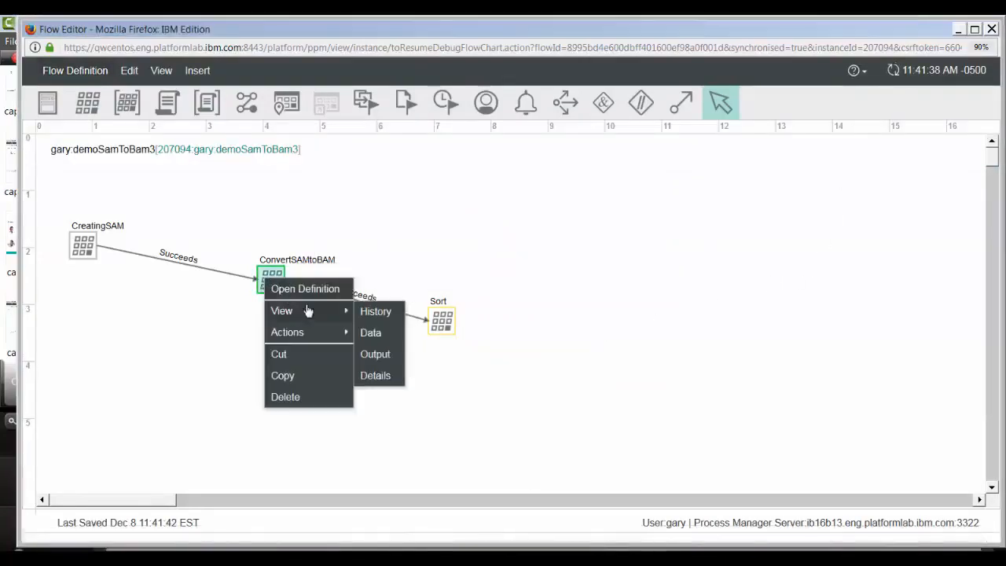
left_click(371, 333)
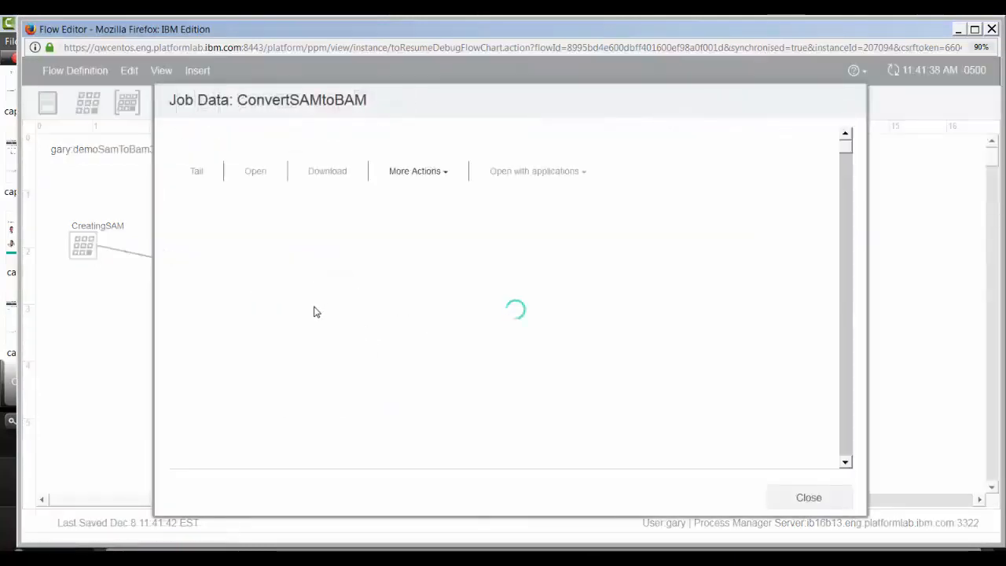
left_click(223, 219)
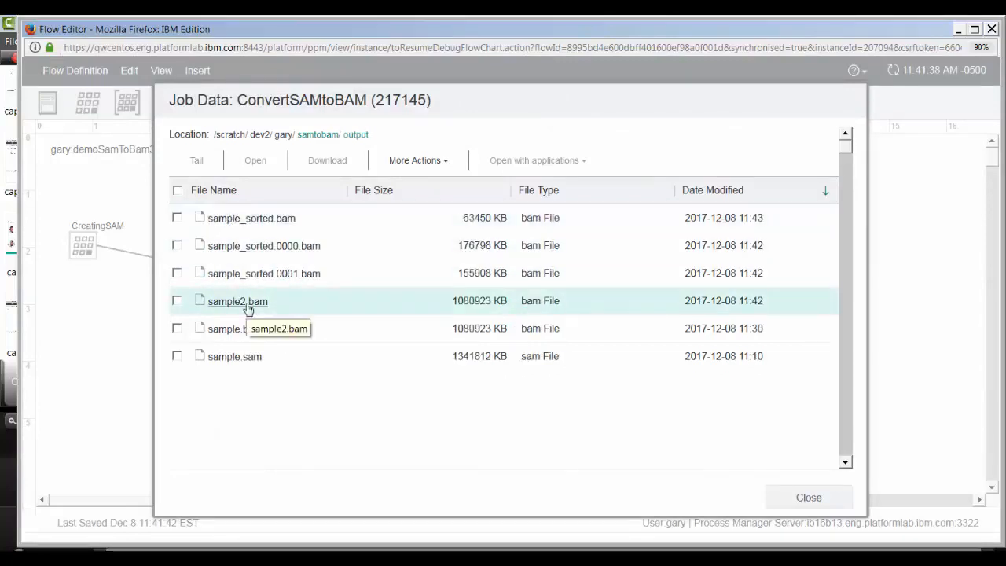
left_click(801, 496)
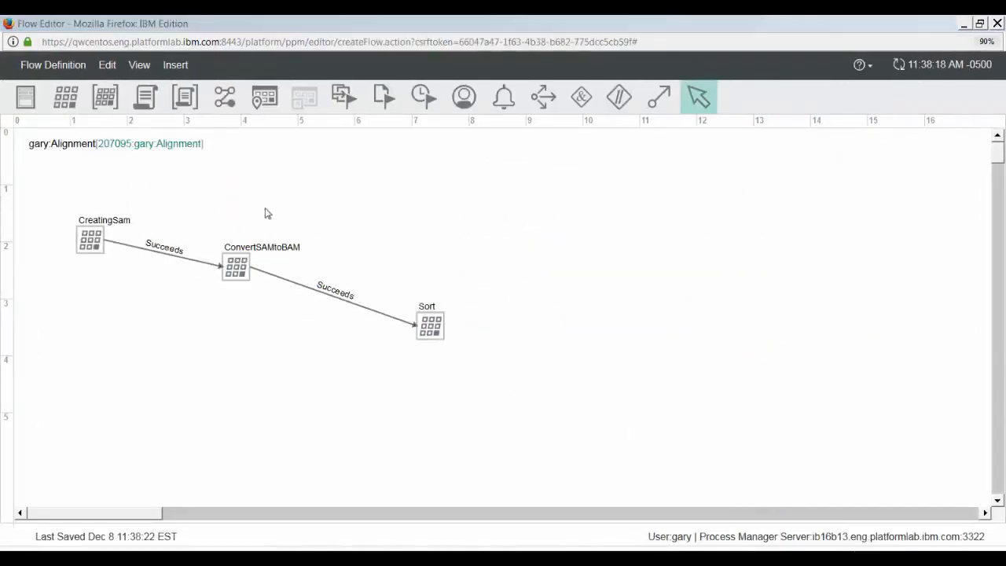
- Commit the Alignment flow draft as version number 1.0 with the version comment "Initial version"
left_click(51, 68)
left_click(50, 68)
left_click(51, 68)
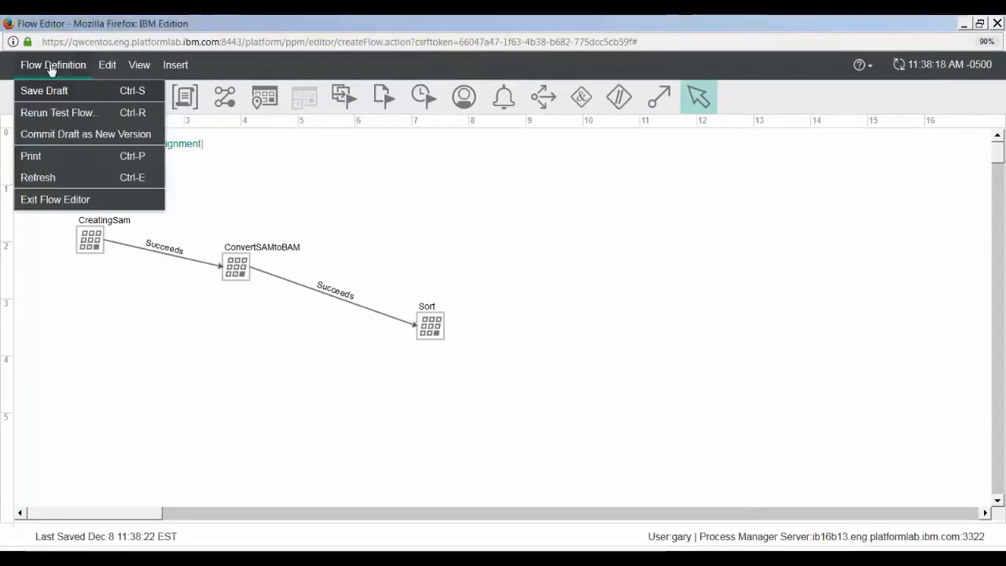
left_click(39, 136)
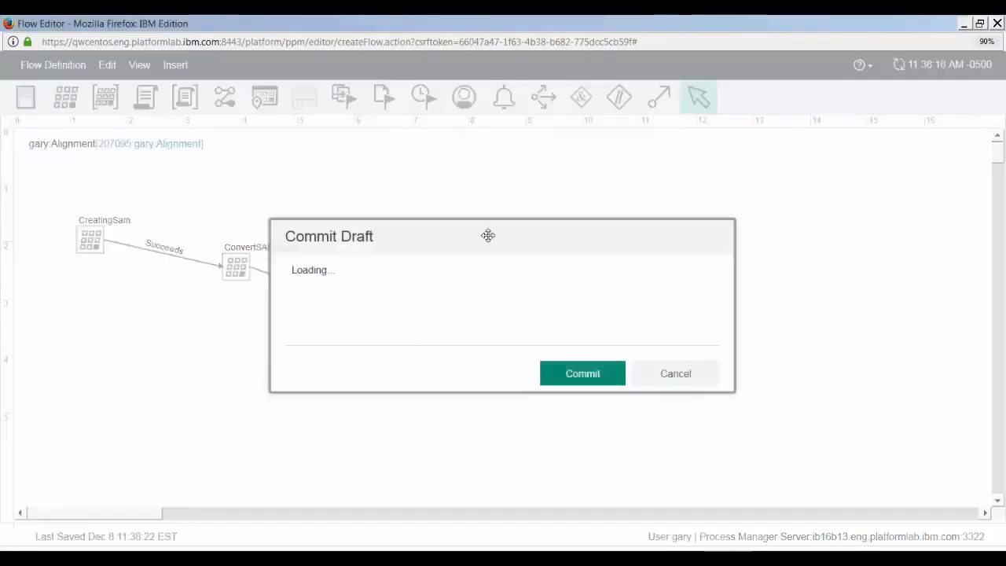
left_click(360, 387)
type("Initial version")
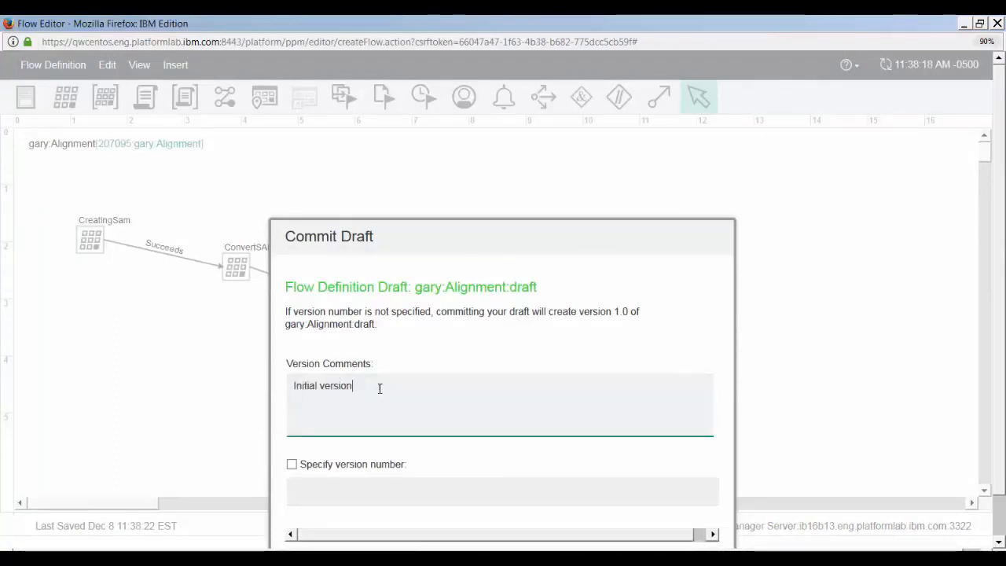
left_click(354, 389)
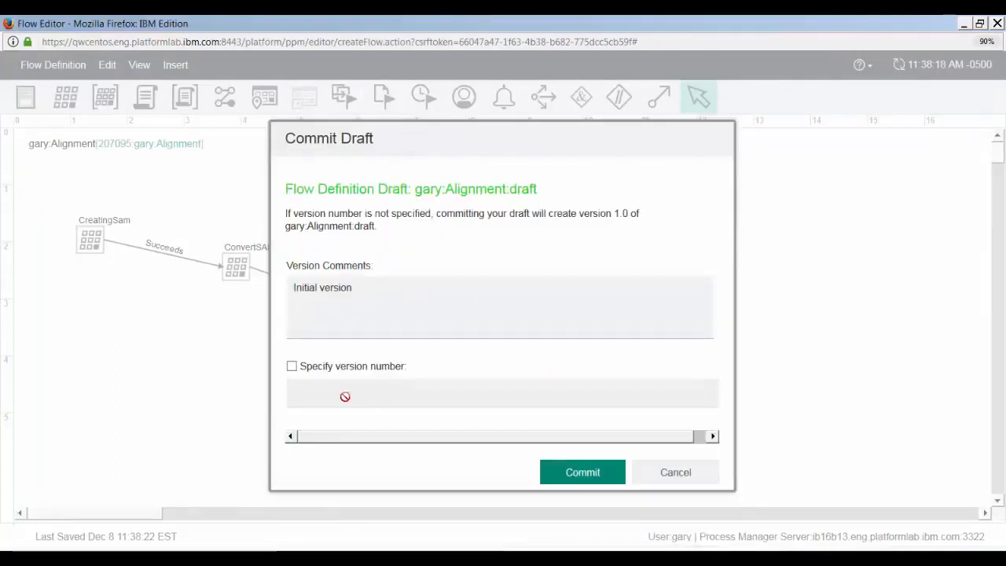
left_click(315, 368)
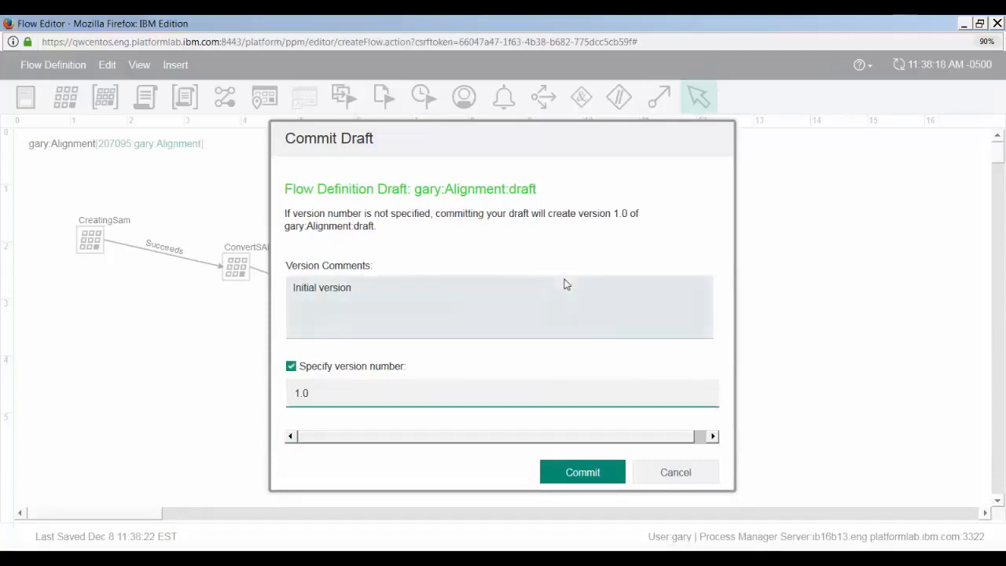
left_click(564, 472)
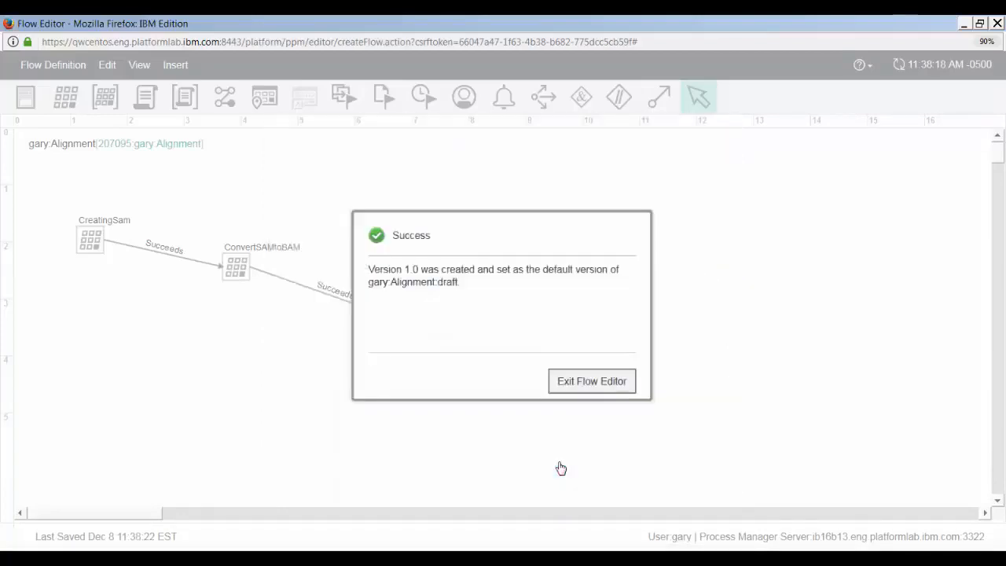
- Exit the flow editor and switch from the flow author's login to the administrator account
left_click(594, 381)
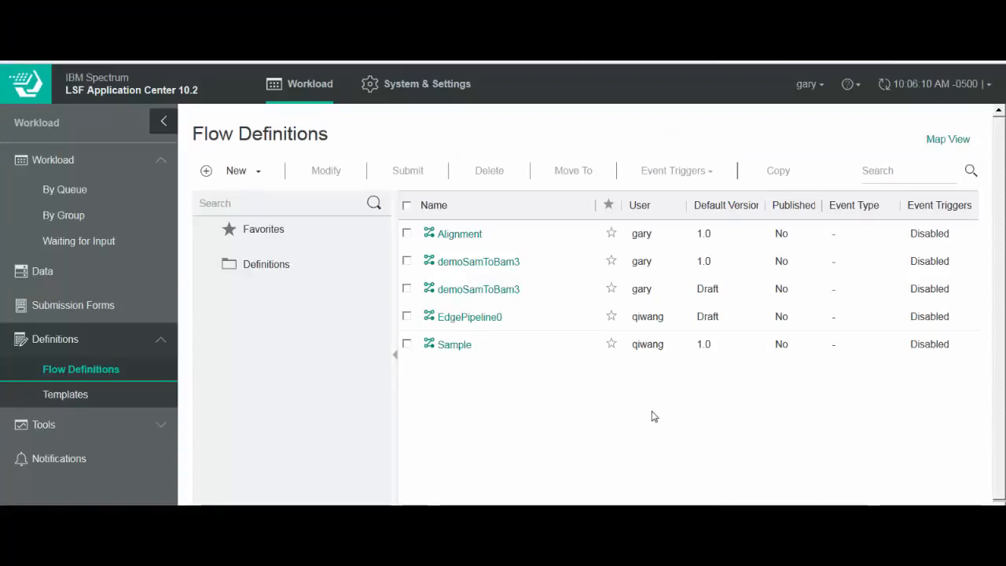
left_click(469, 235)
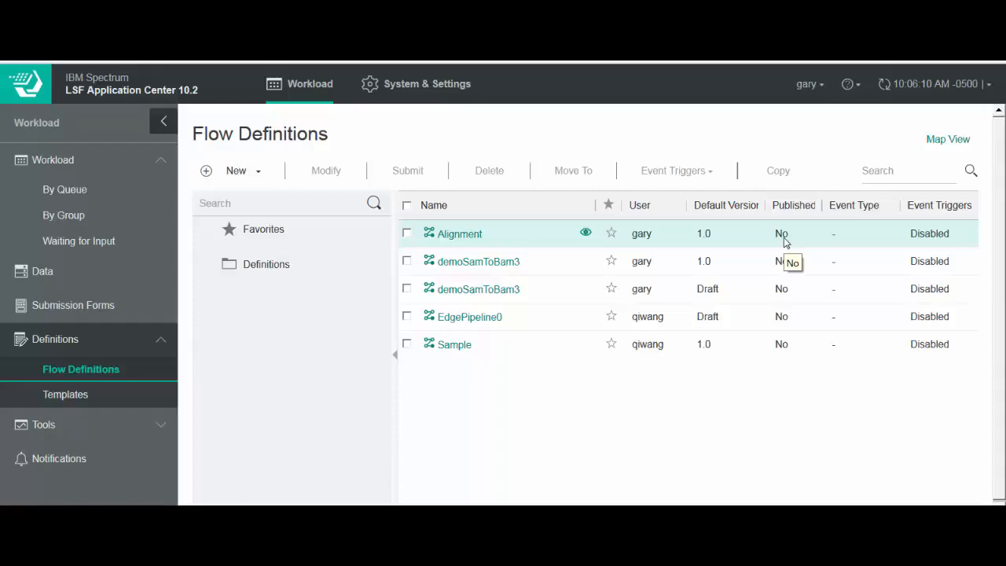
left_click(809, 87)
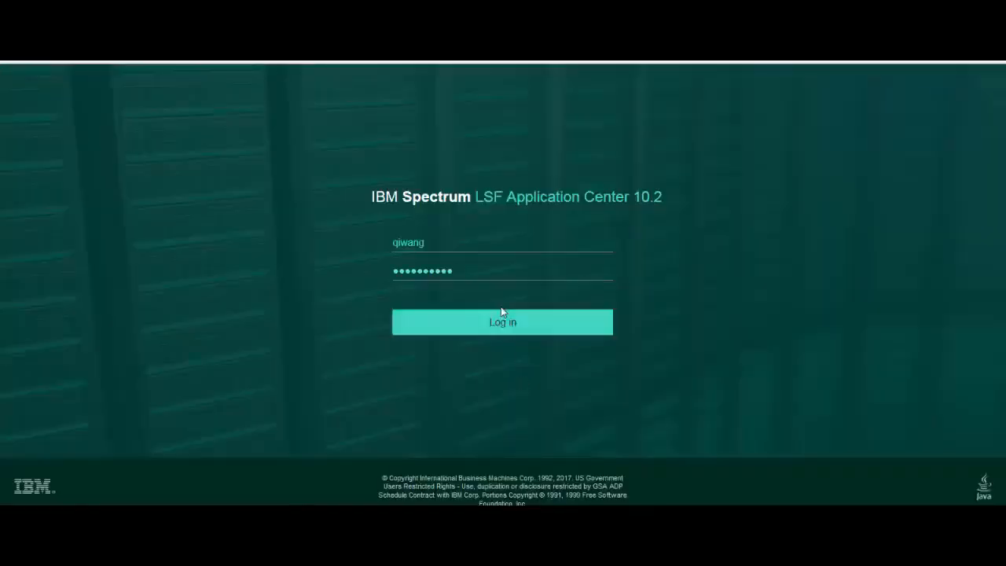
left_click(502, 328)
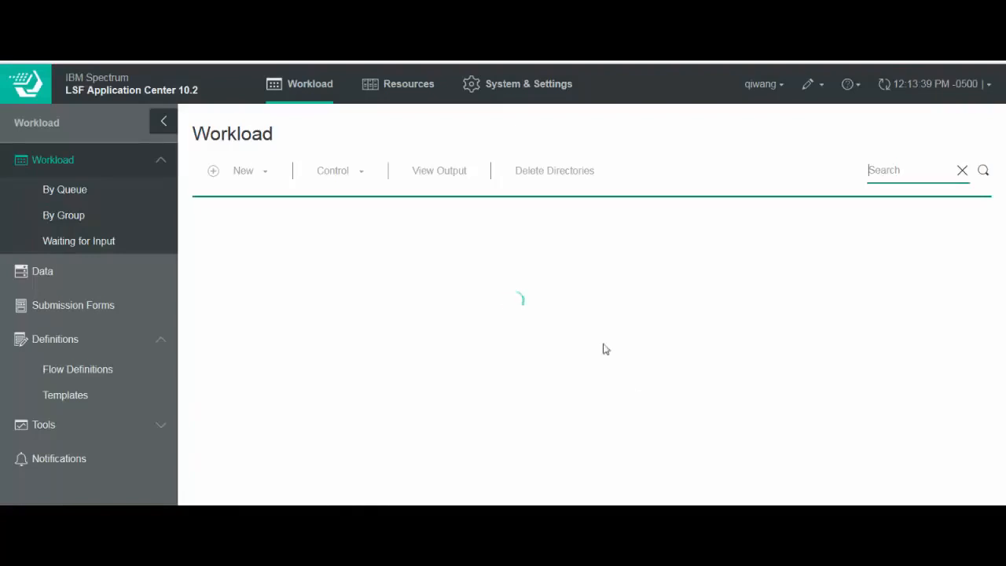
- Publish the Alignment flow definition
left_click(72, 368)
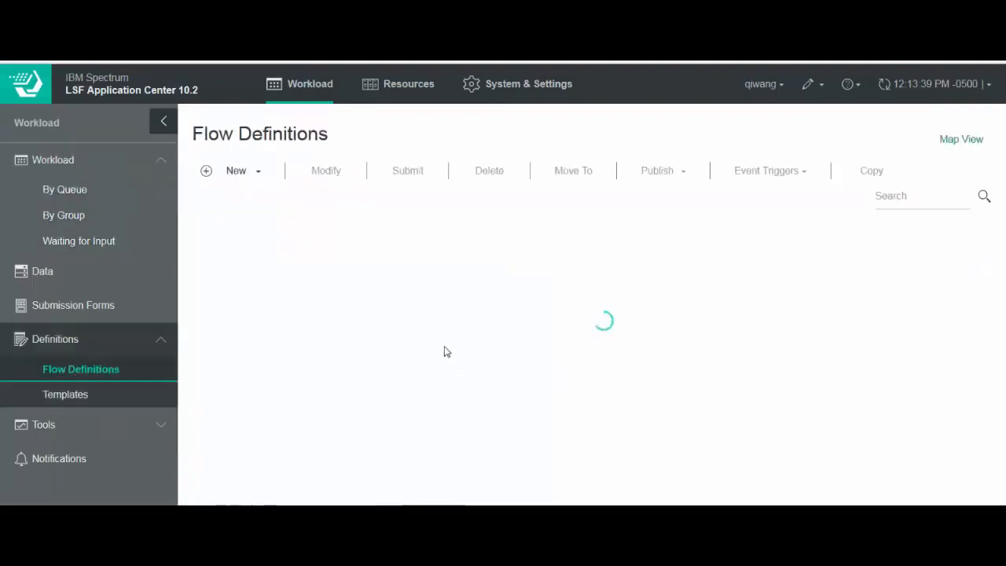
left_click(407, 260)
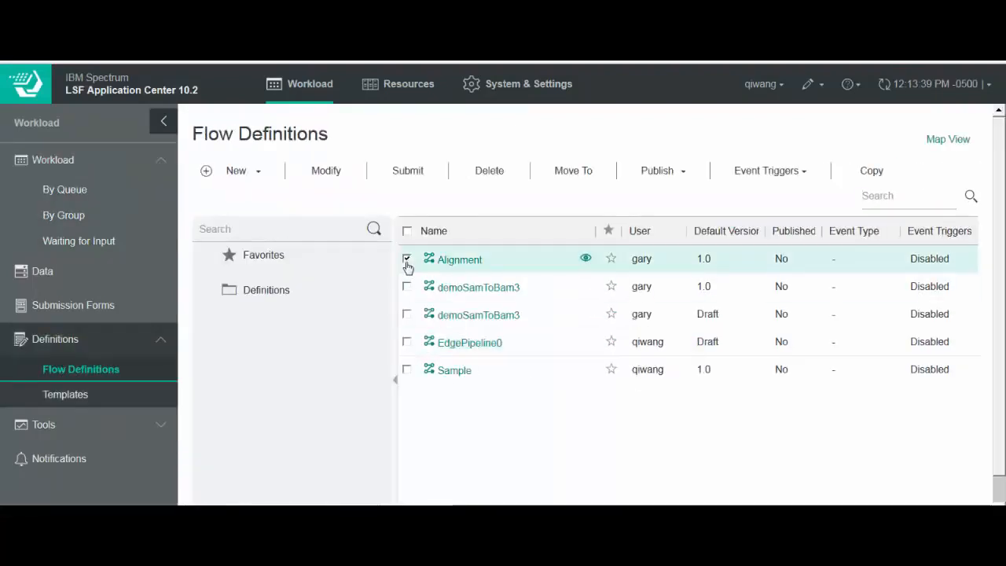
left_click(662, 171)
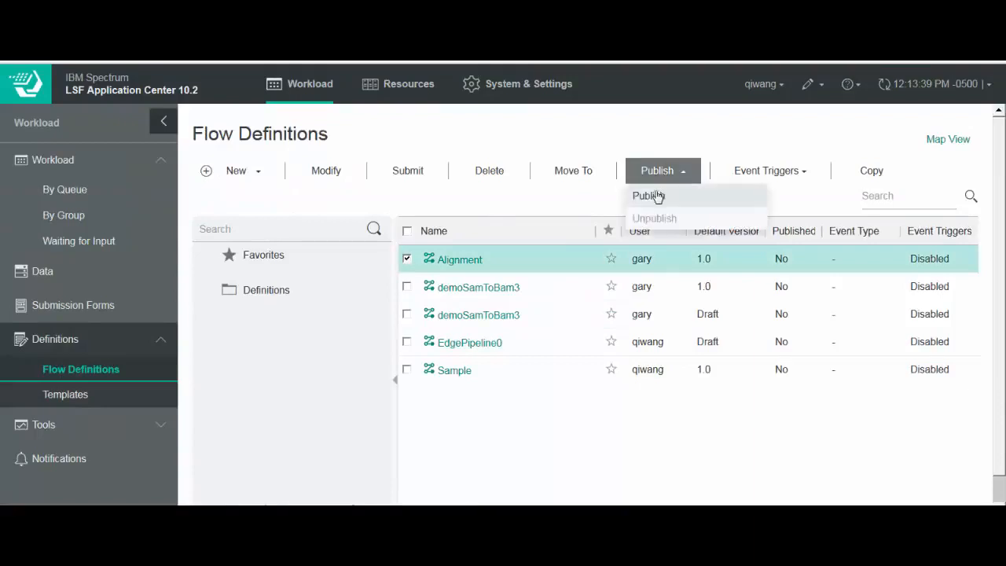
left_click(648, 196)
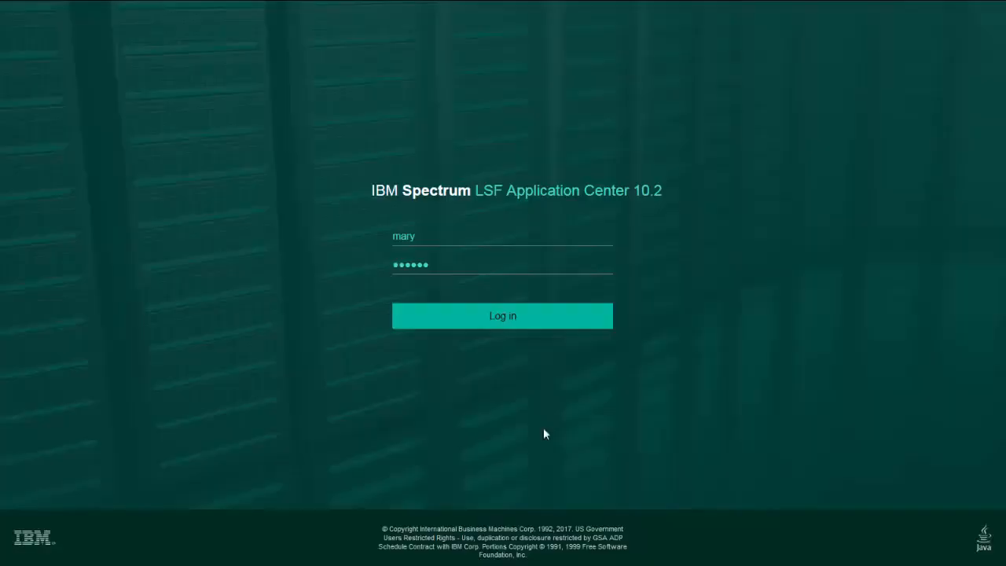
- Log in with the end user's account and submit the Alignment flow with the variables SAMPLENAME=SRR030400;PROJECT=maryProject
left_click(515, 324)
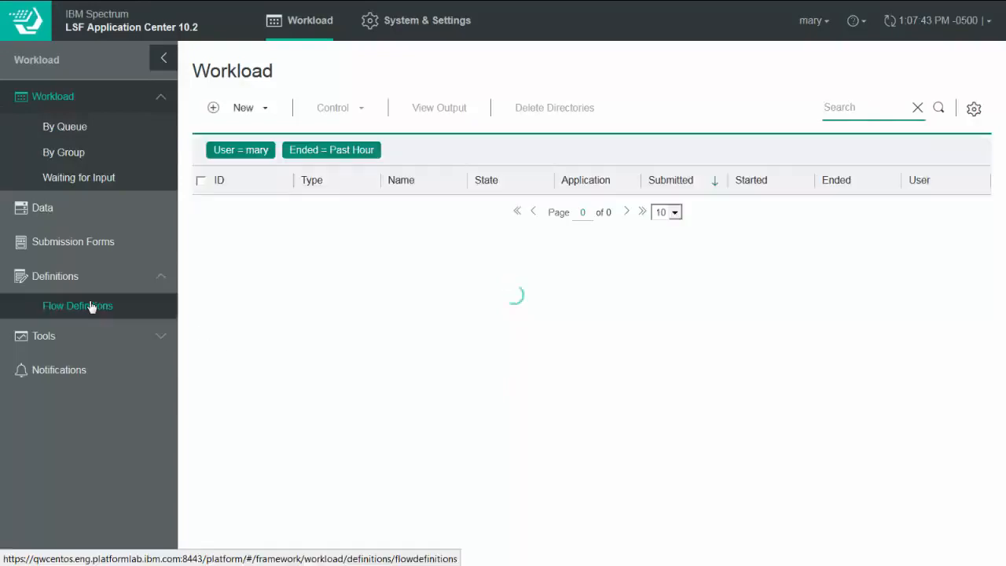
left_click(91, 307)
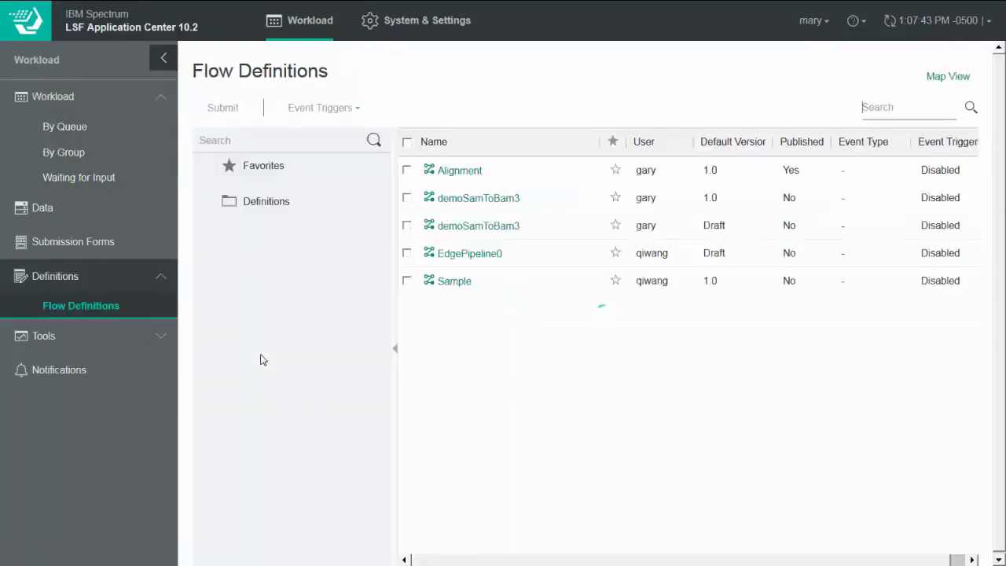
left_click(406, 170)
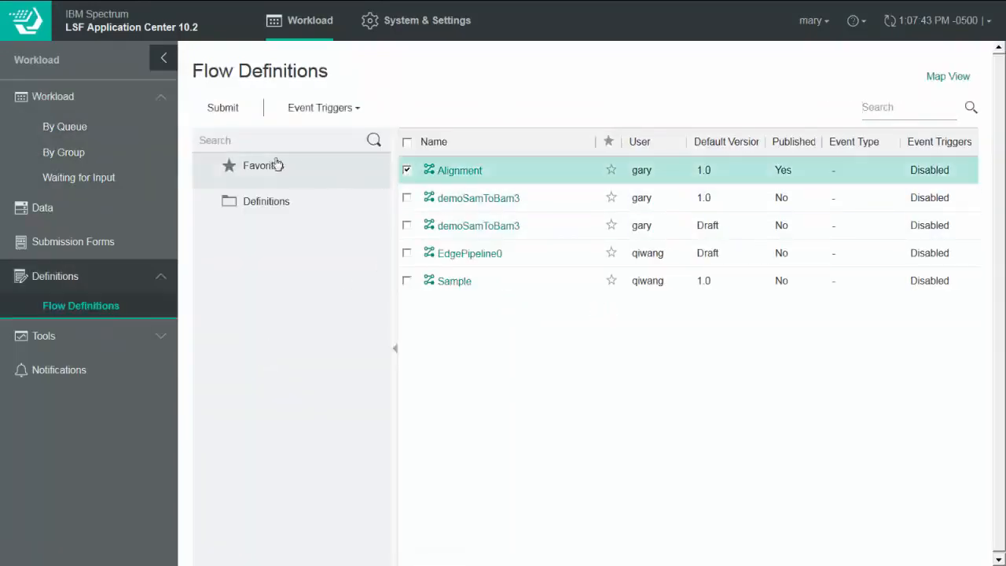
left_click(235, 110)
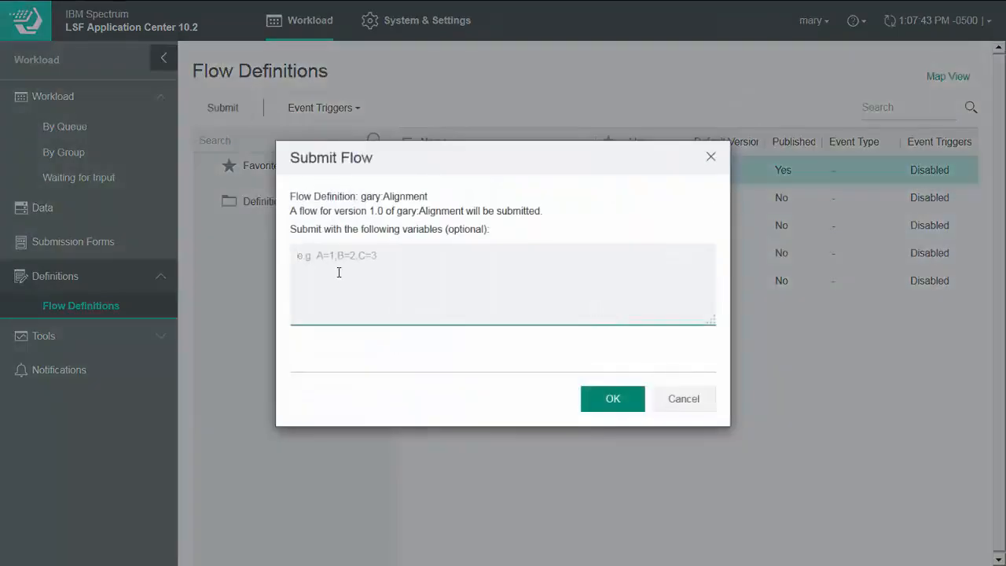
type("SAMPLENAME=SRR030400;PROJECT=maryProject")
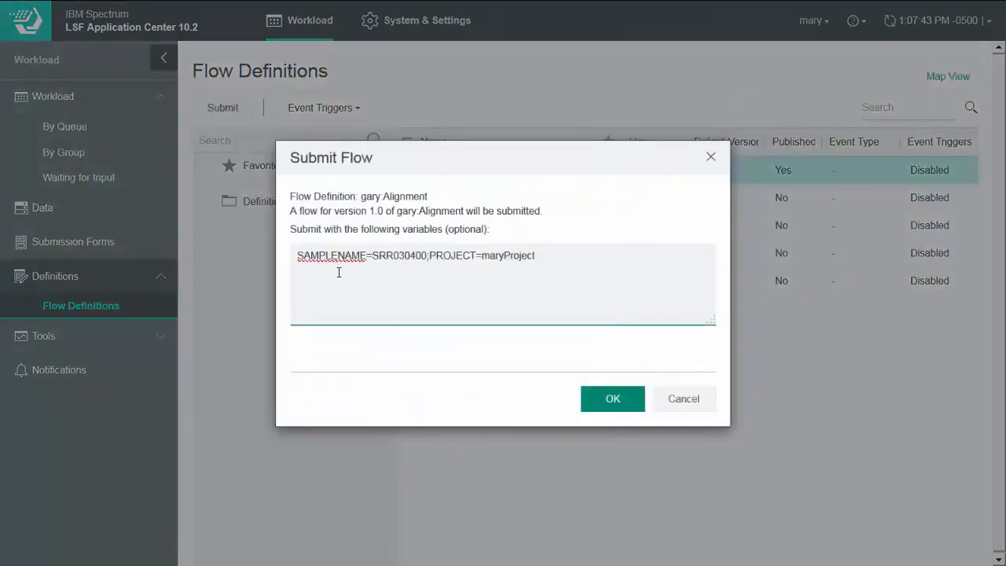
left_click(592, 399)
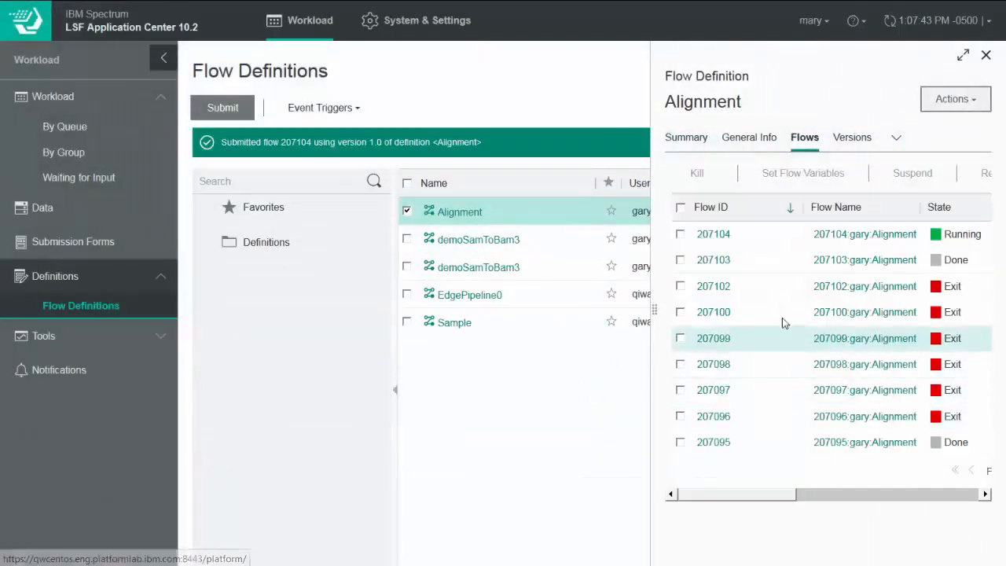
- Open the newly submitted Alignment flow and examine its data location and the files in the output folder
left_click(704, 234)
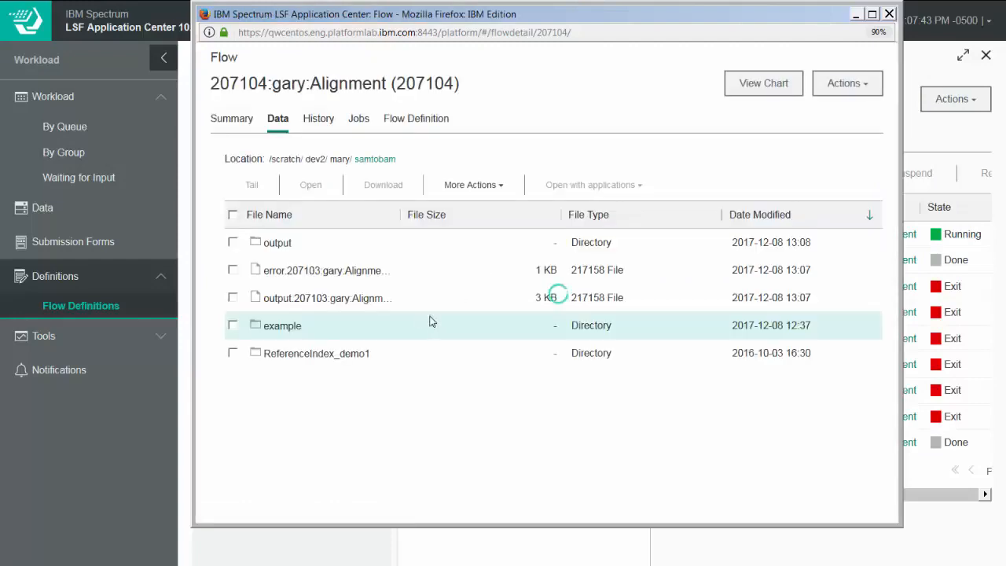
left_click_drag(325, 161, 348, 159)
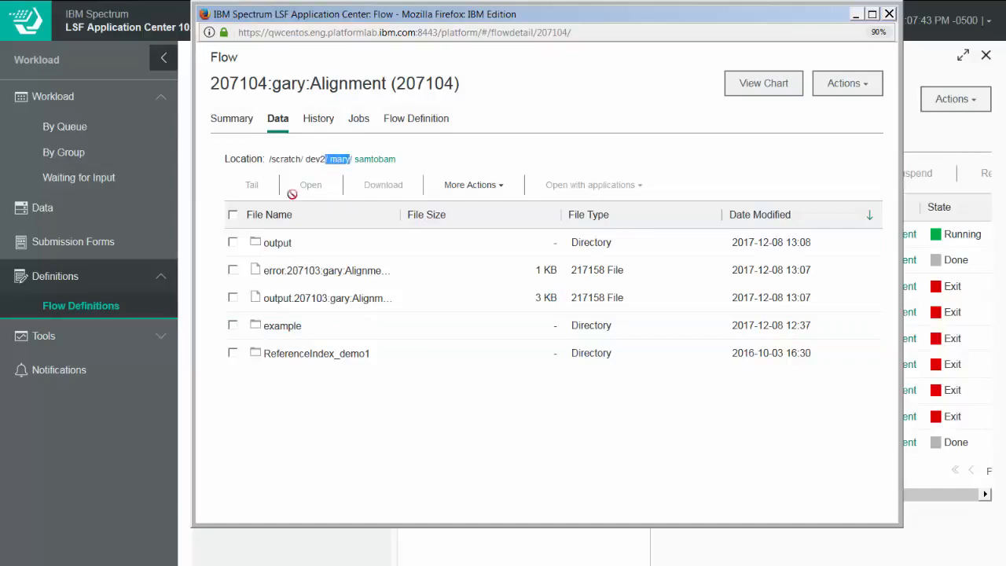
left_click(286, 244)
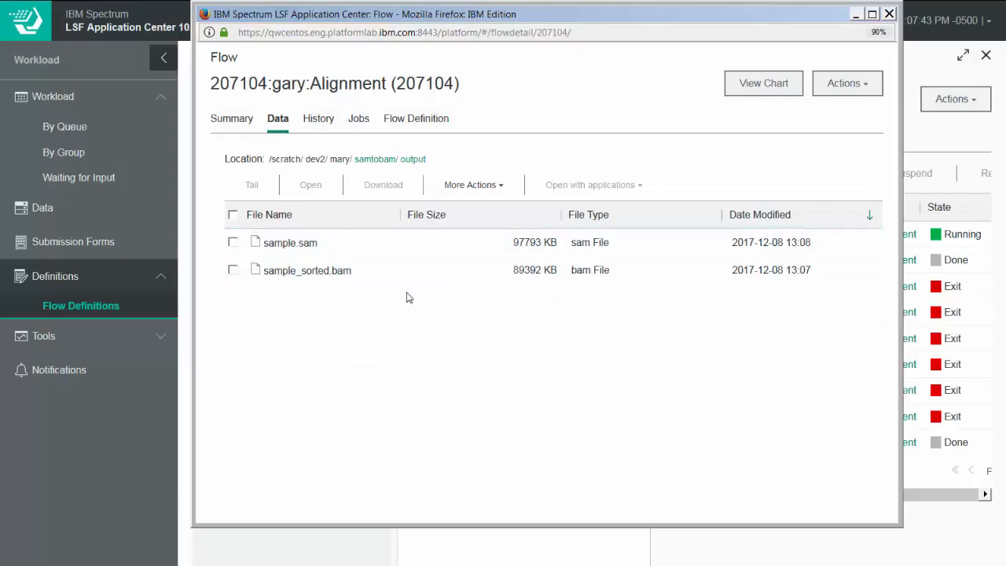
- Display the flow chart of the submitted Alignment flow
left_click(764, 83)
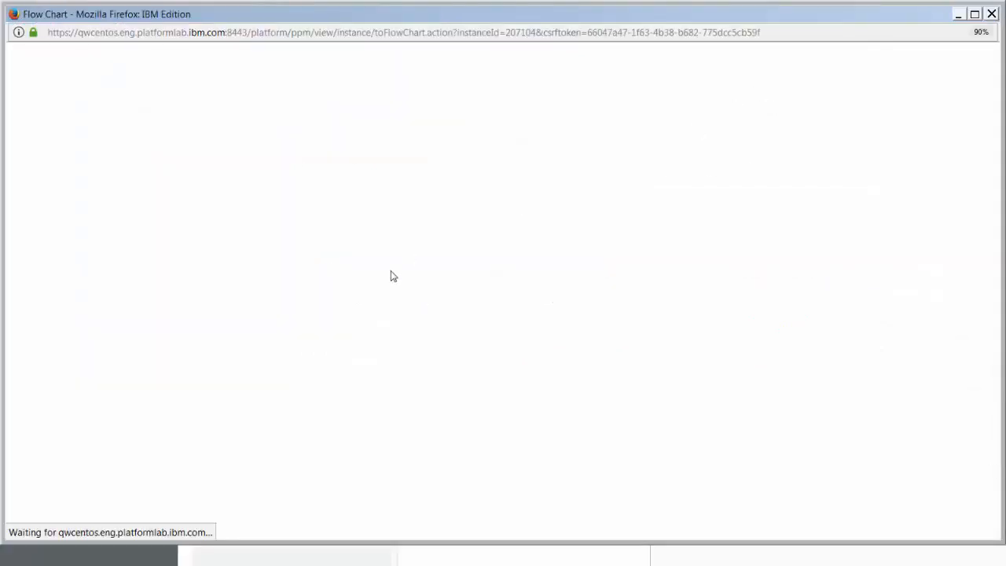